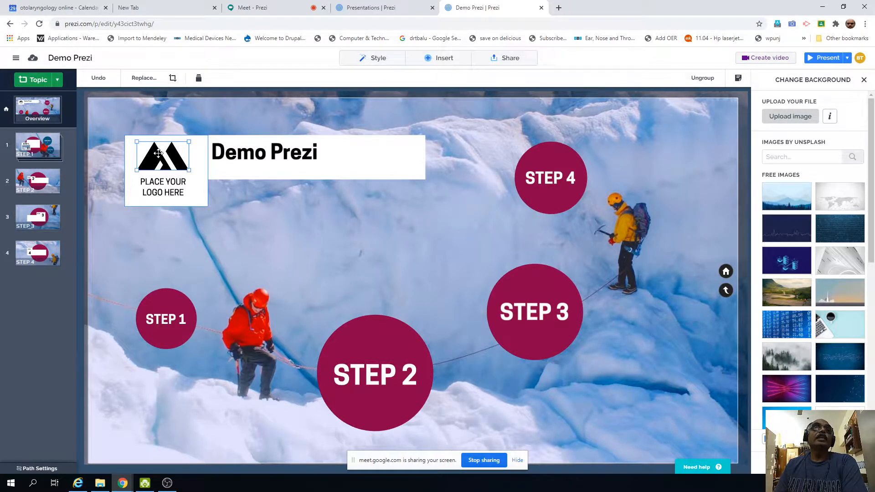
Step: Replace the STEP 1 circle's label on the overview with "Registration"
{"action": "left_click", "coordinate": [175, 327]}
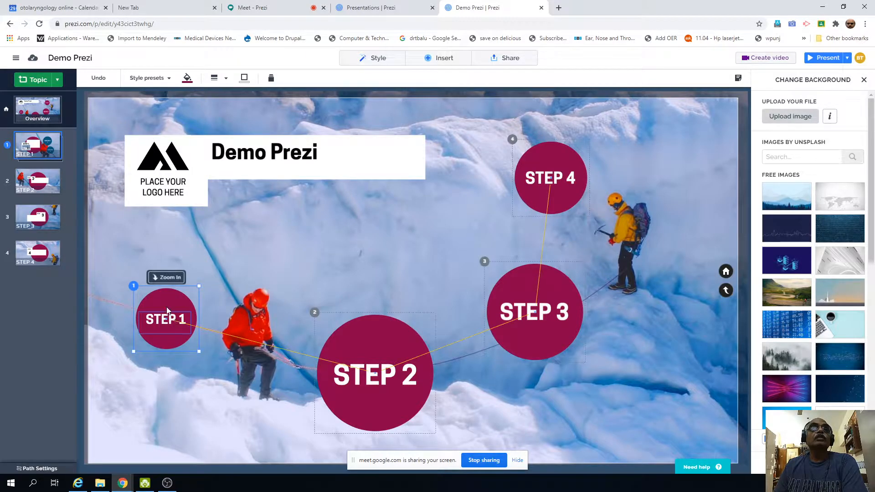
{"action": "left_click", "coordinate": [150, 320]}
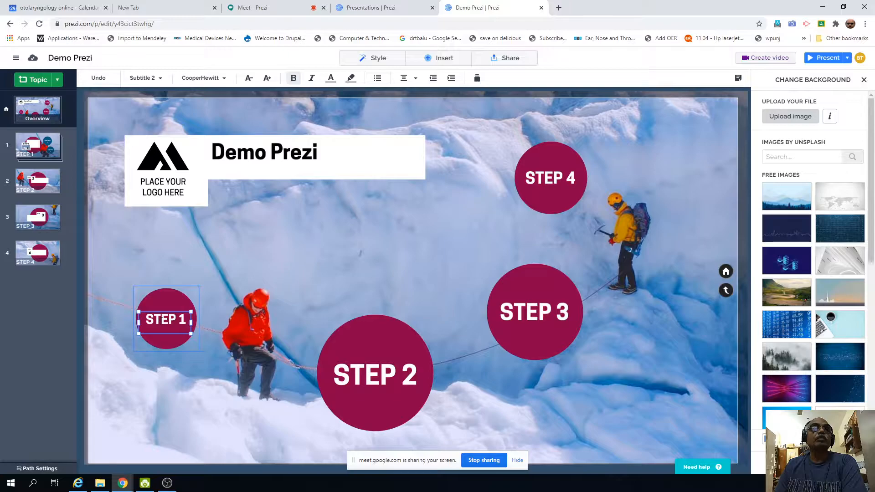
{"action": "left_click_drag", "start_coordinate": [142, 319], "coordinate": [187, 319]}
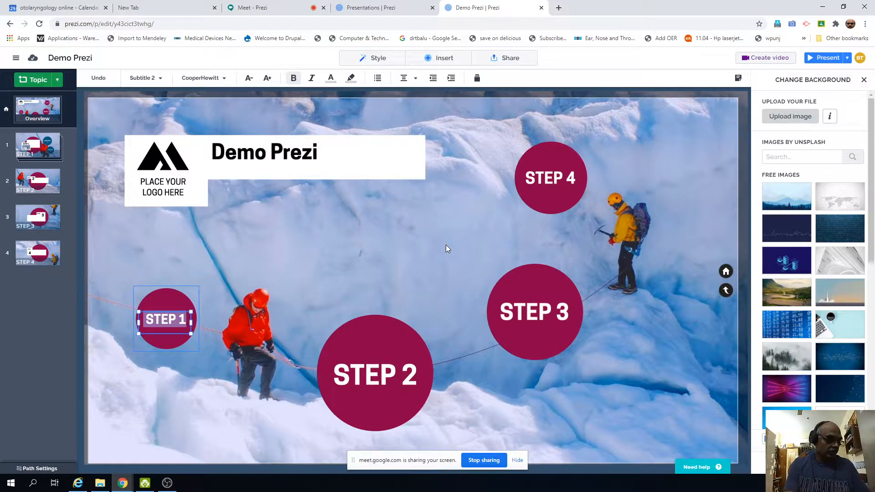
{"action": "type", "text": "Registration"}
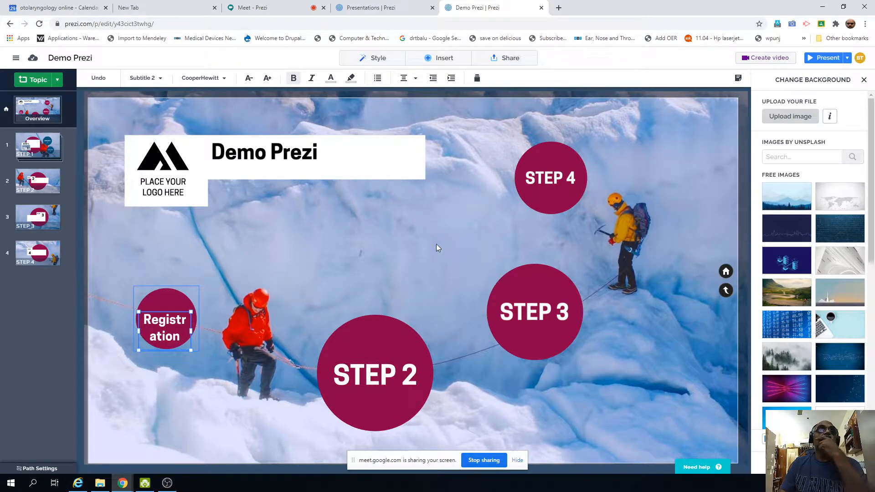
Step: Enlarge the Registration circle slightly and reduce its label's font size until the word fits on one line
{"action": "left_click", "coordinate": [195, 322]}
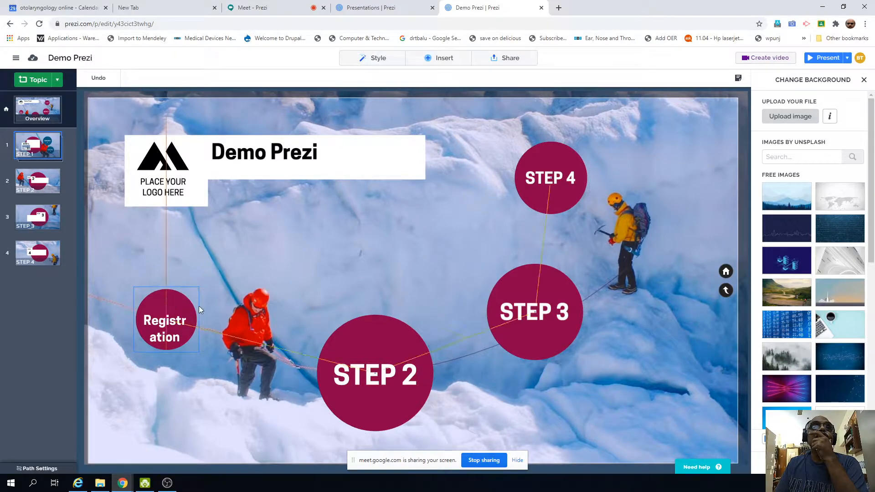
{"action": "left_click_drag", "start_coordinate": [201, 288], "coordinate": [215, 271]}
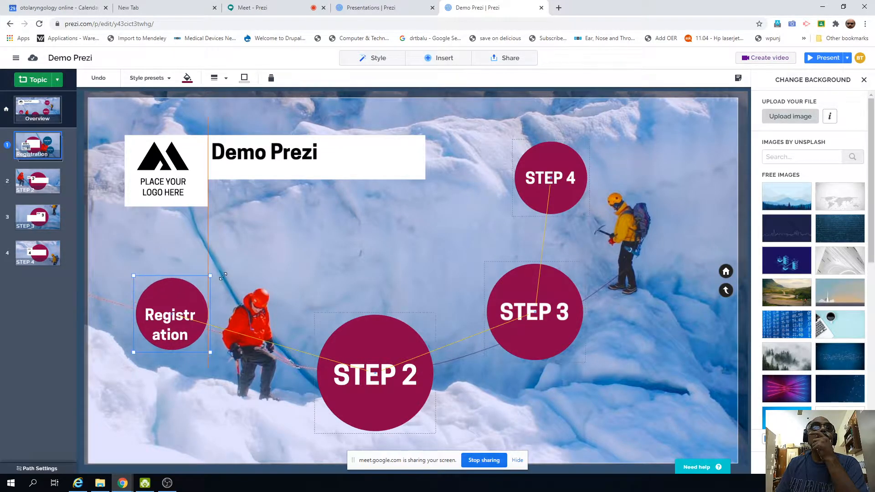
{"action": "double_click", "coordinate": [158, 317]}
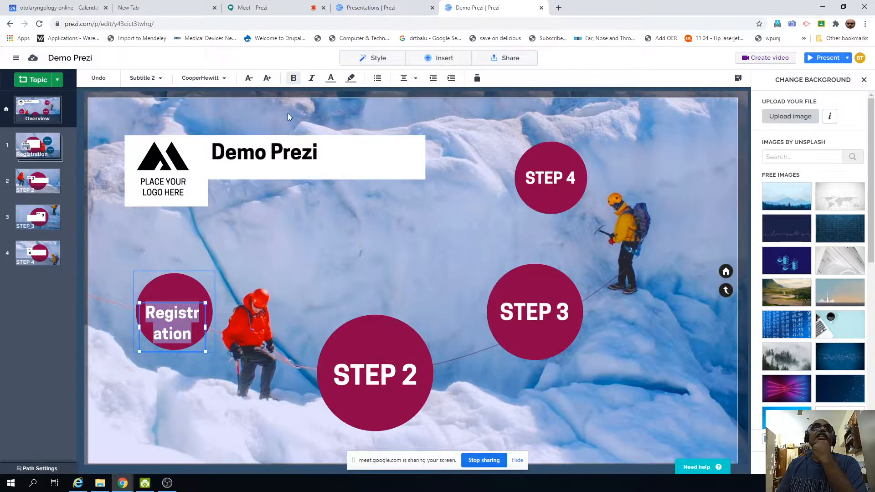
{"action": "left_click", "coordinate": [248, 79]}
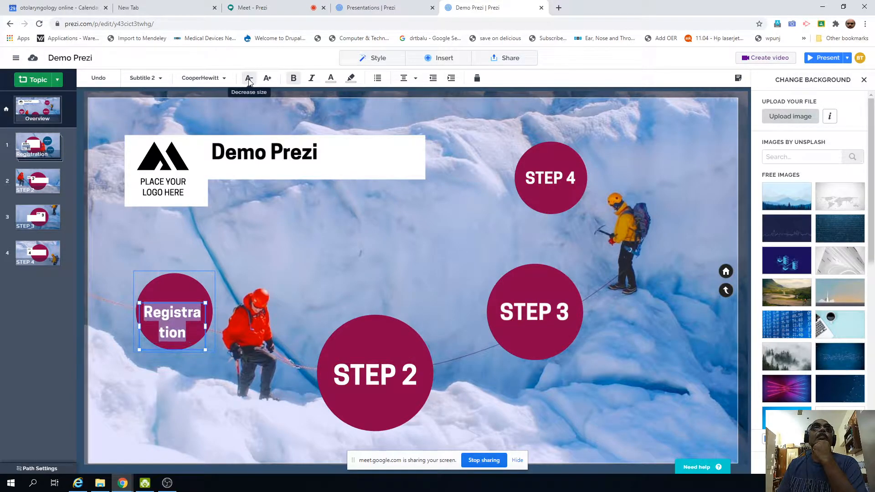
{"action": "left_click", "coordinate": [248, 79]}
{"action": "left_click", "coordinate": [249, 79]}
{"action": "left_click", "coordinate": [249, 79]}
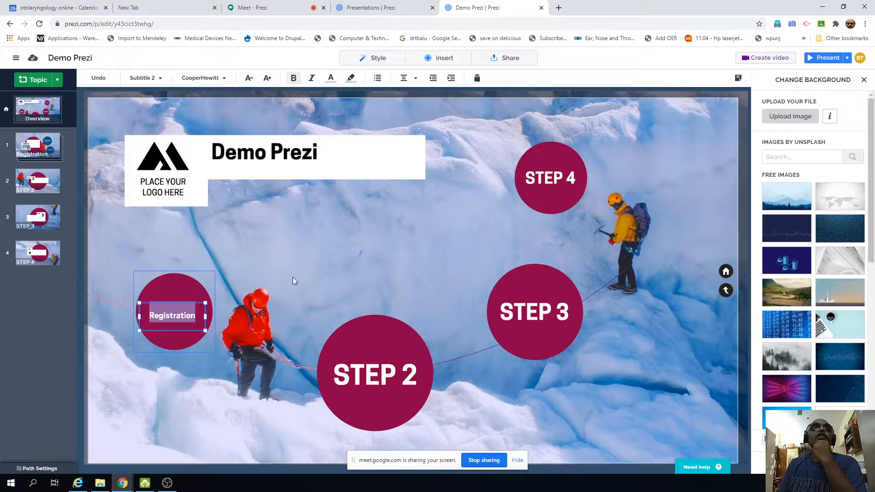
Step: Switch to Google Meet, admit the person waiting to join, and return to the Demo Prezi editor
{"action": "left_click", "coordinate": [264, 8]}
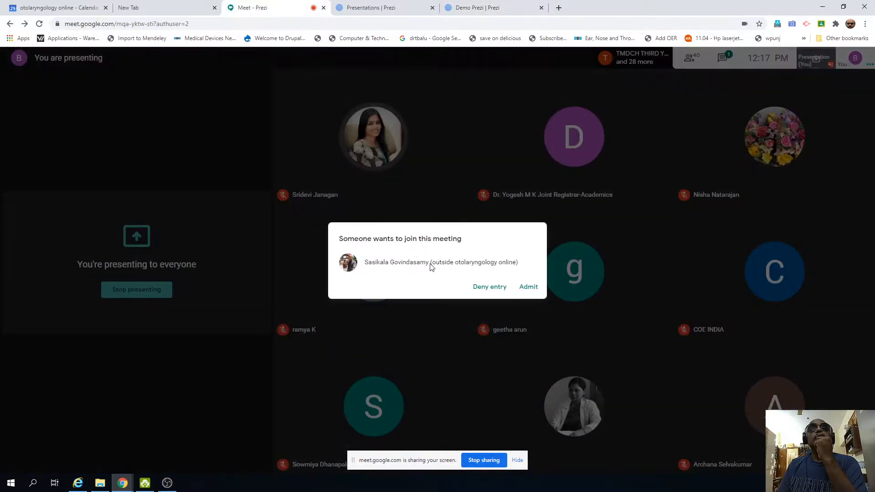
{"action": "left_click", "coordinate": [523, 287]}
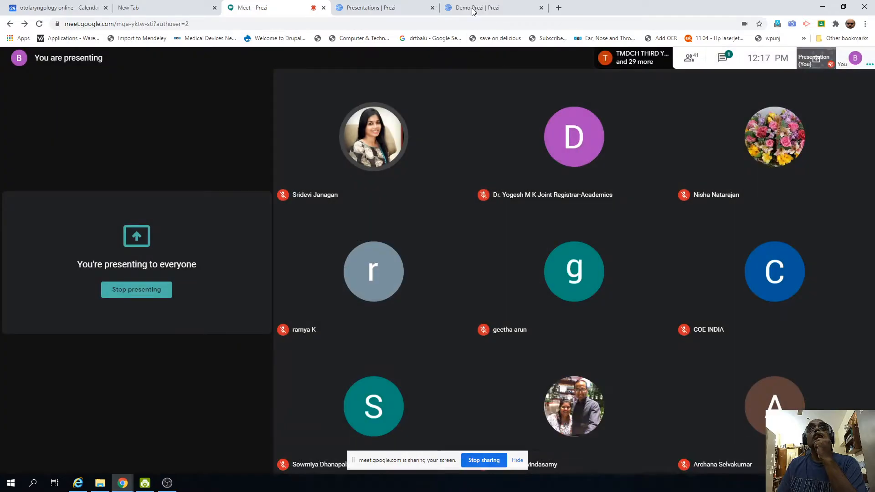
{"action": "left_click", "coordinate": [473, 10]}
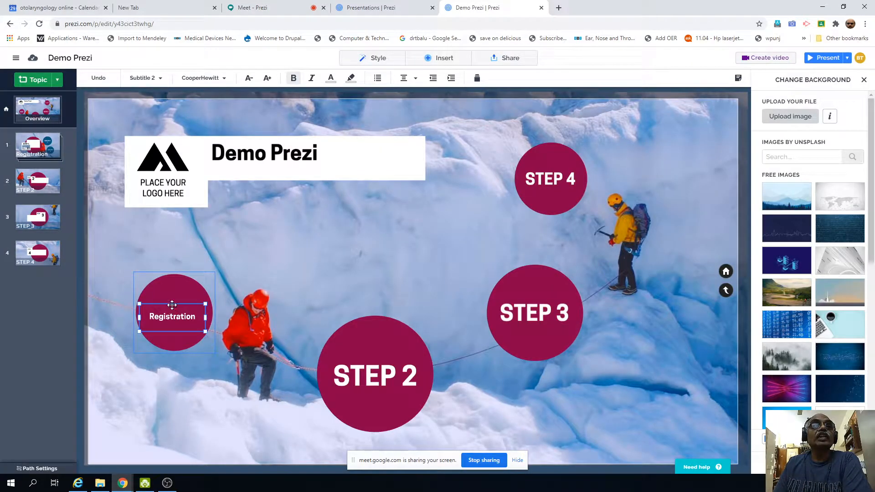
Step: Centre the Registration label within its circle and deselect it
{"action": "left_click_drag", "start_coordinate": [170, 306], "coordinate": [171, 301]}
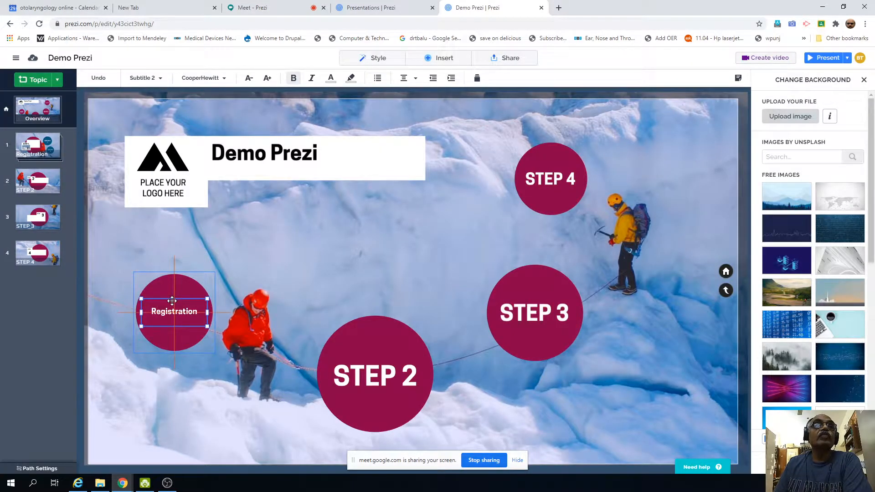
{"action": "left_click", "coordinate": [368, 270]}
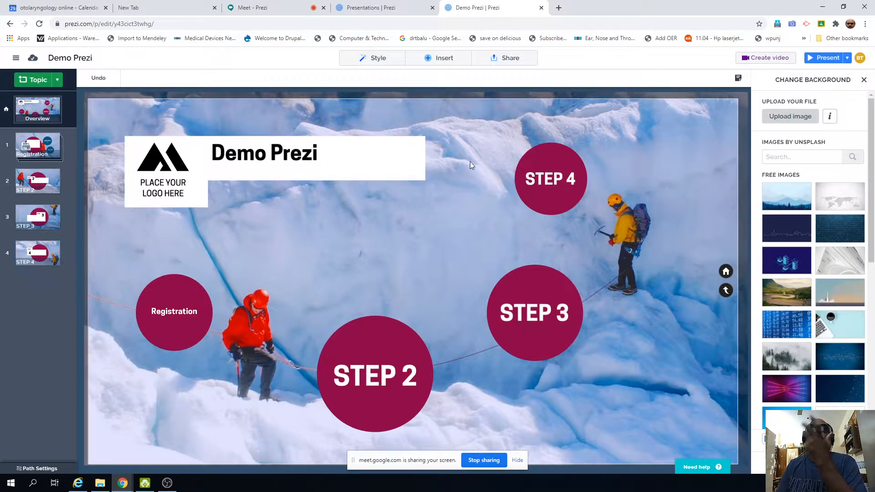
Step: Insert a new topic circle on the overview and deselect it
{"action": "left_click", "coordinate": [429, 60]}
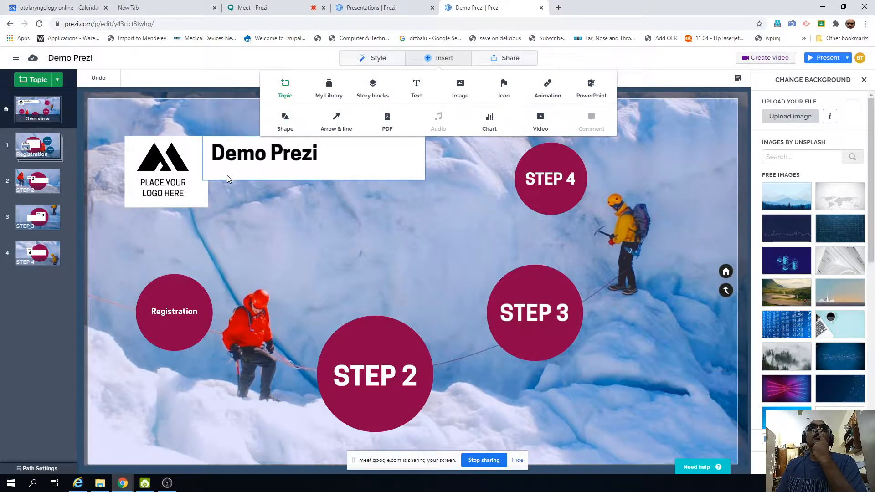
{"action": "left_click", "coordinate": [285, 86]}
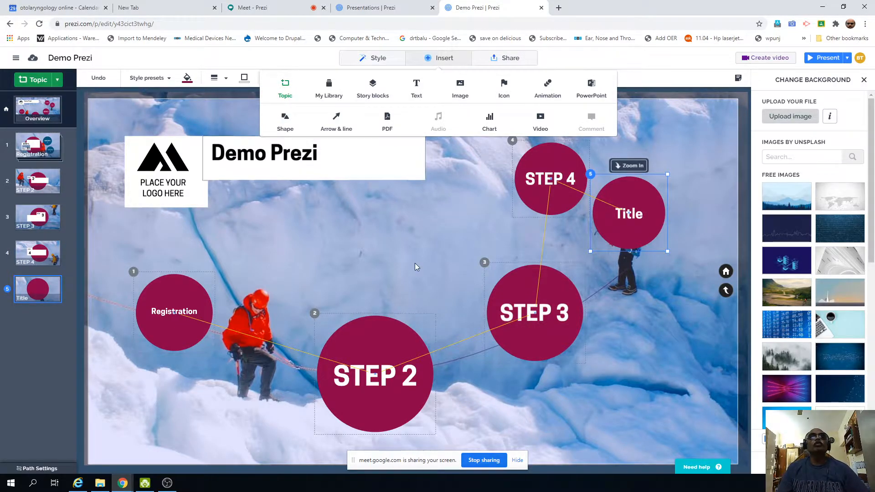
{"action": "left_click", "coordinate": [418, 235]}
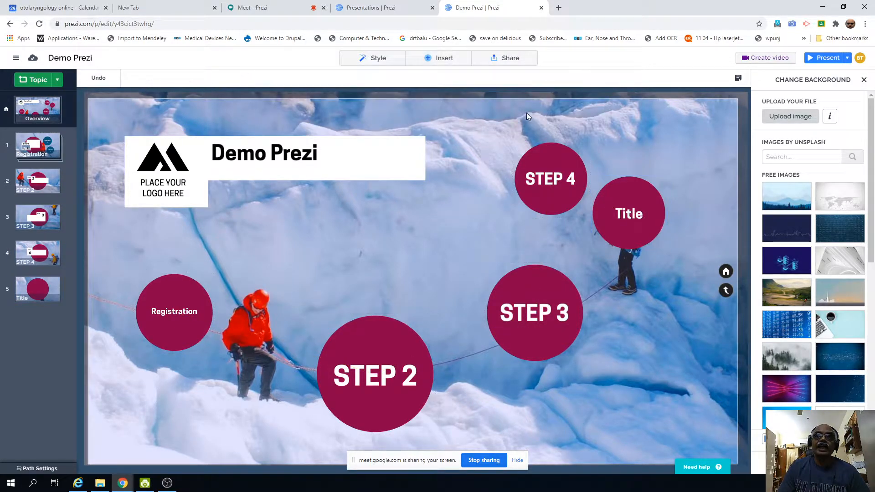
Step: Zoom into the Registration topic and select its body text placeholder, checking the Google Meet call in between
{"action": "left_click", "coordinate": [444, 58]}
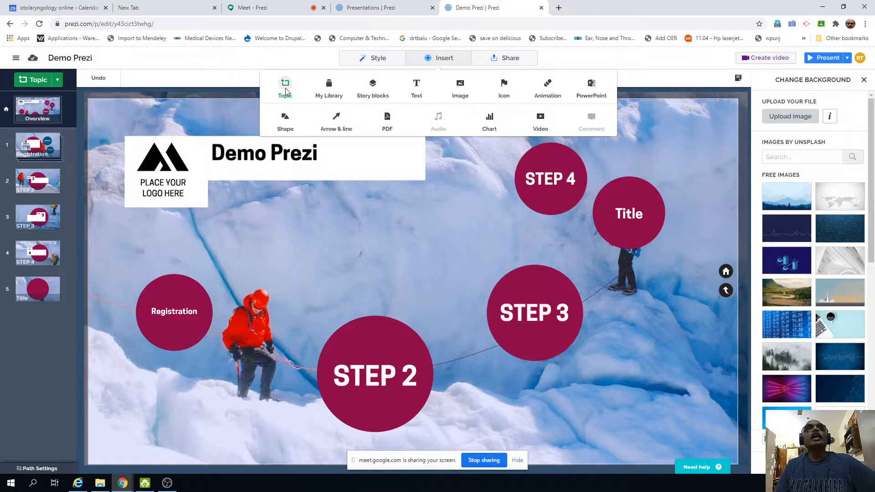
{"action": "left_click", "coordinate": [172, 313]}
{"action": "left_click", "coordinate": [171, 312]}
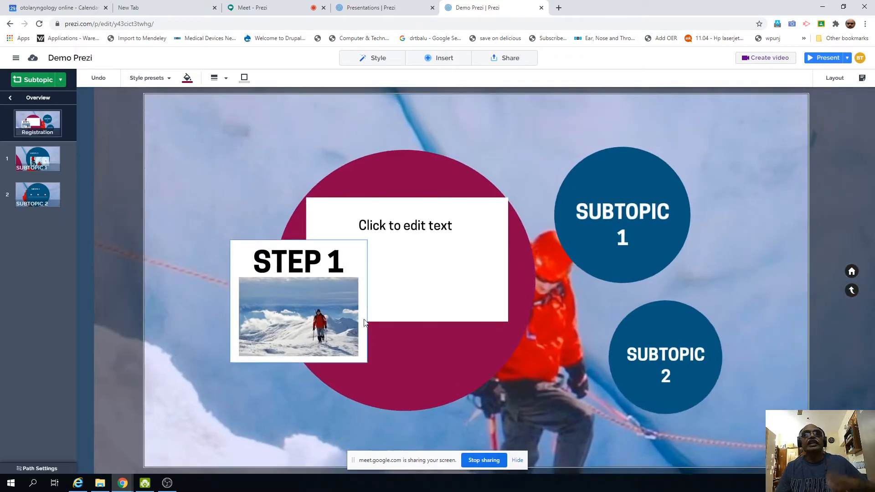
{"action": "left_click", "coordinate": [430, 233]}
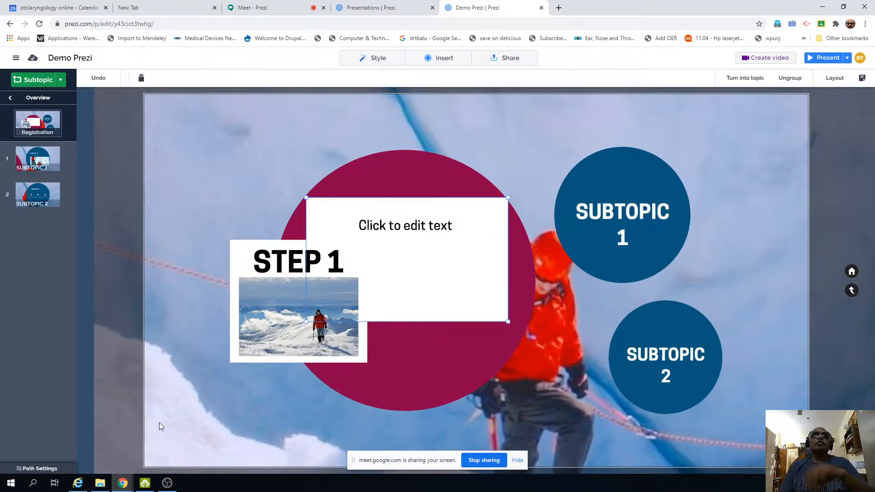
{"action": "left_click", "coordinate": [256, 8]}
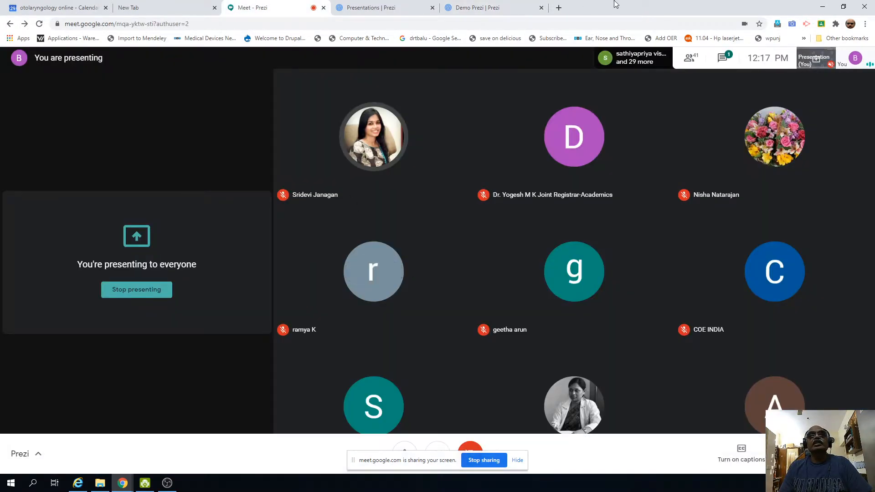
{"action": "left_click", "coordinate": [505, 8]}
{"action": "left_click", "coordinate": [414, 226]}
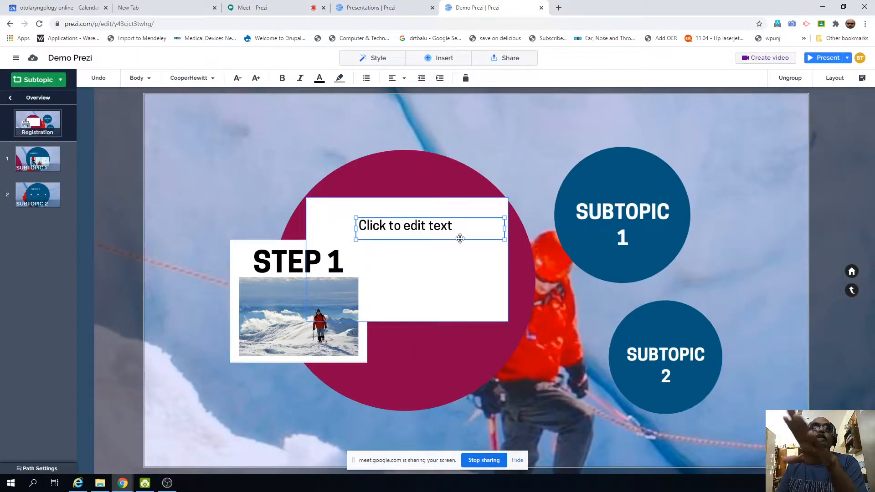
Step: Examine the SUBTOPIC 1 and SUBTOPIC 2 circles and their editable labels inside the Registration topic
{"action": "left_click", "coordinate": [638, 214]}
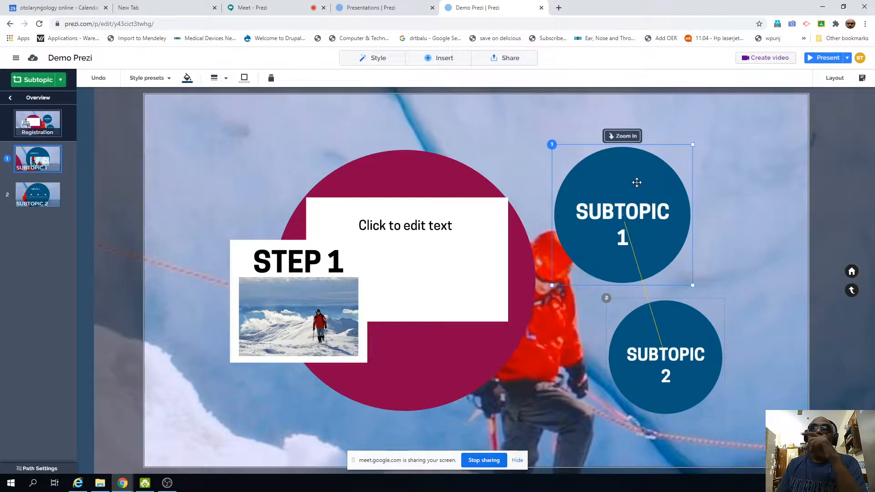
{"action": "left_click", "coordinate": [605, 215]}
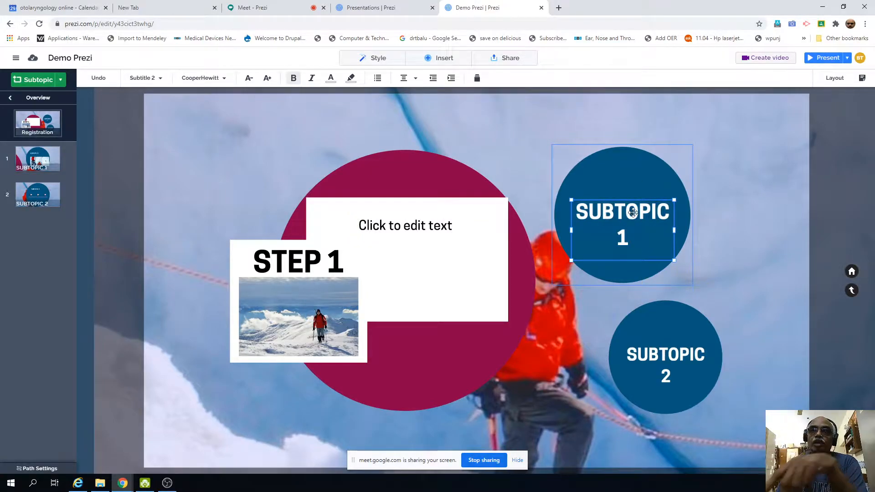
{"action": "left_click", "coordinate": [672, 356]}
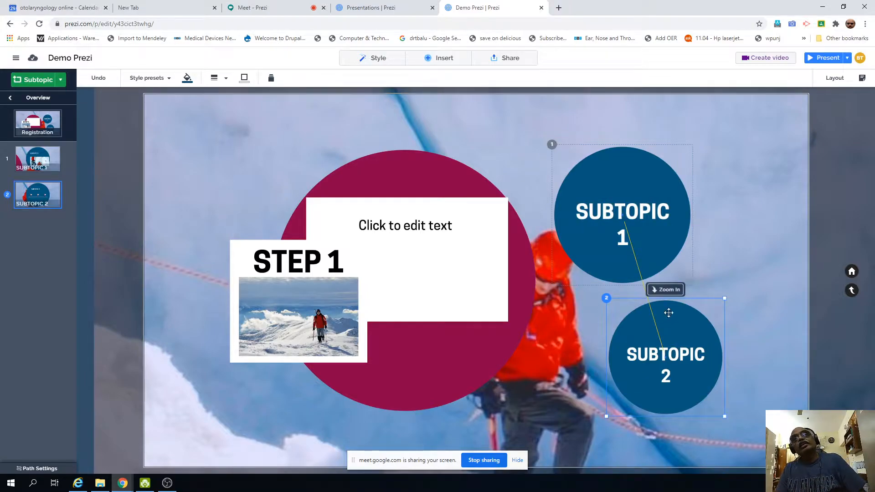
{"action": "left_click", "coordinate": [655, 360]}
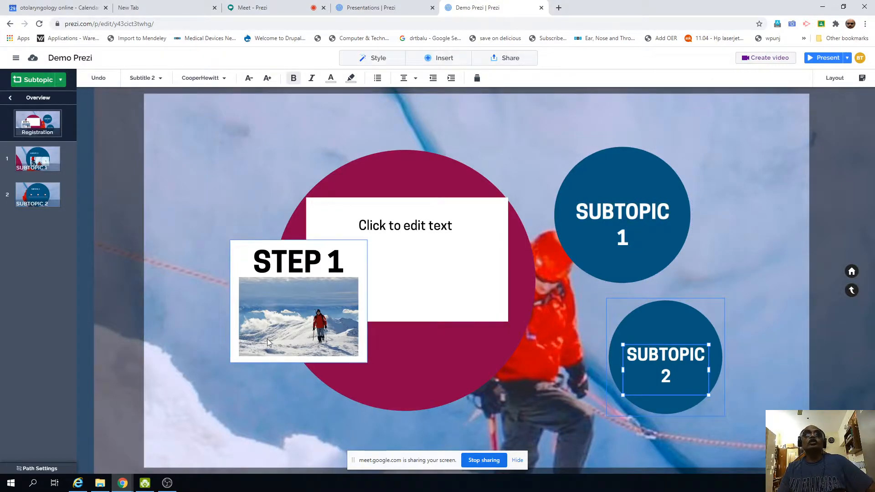
Step: Check the Google Meet call and return to the Demo Prezi editor
{"action": "left_click", "coordinate": [247, 8]}
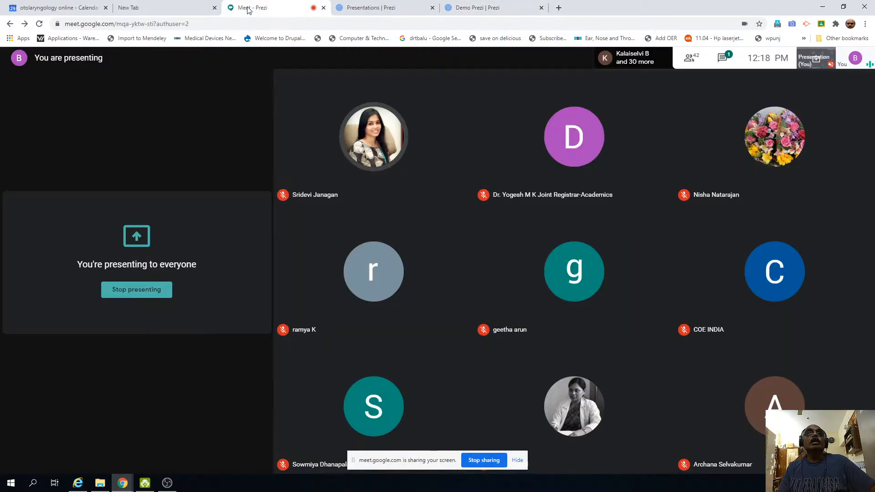
{"action": "left_click", "coordinate": [402, 5]}
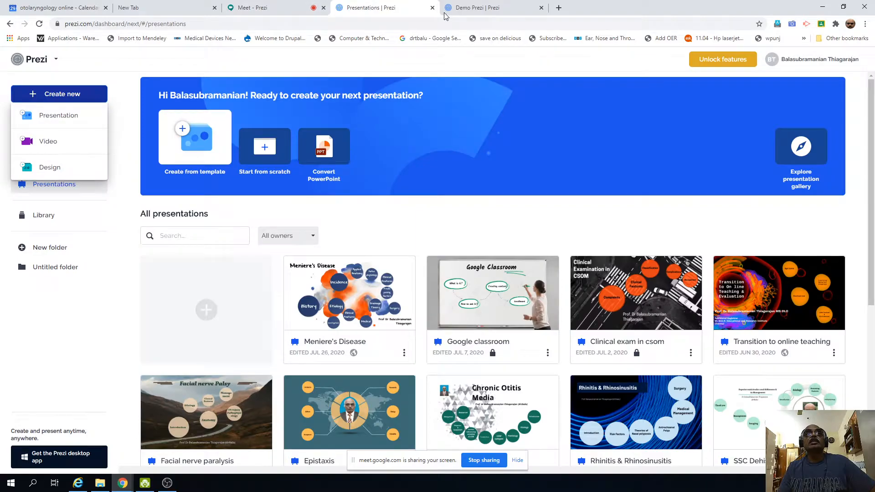
{"action": "left_click", "coordinate": [499, 13]}
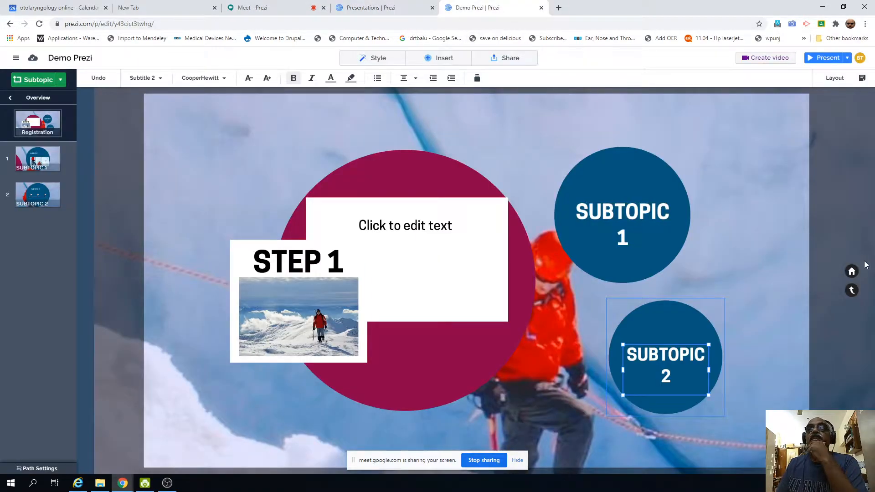
Step: Present the prezi from the overview, zoom into Registration and its SUBTOPIC 1, and return to the overview
{"action": "left_click", "coordinate": [851, 273]}
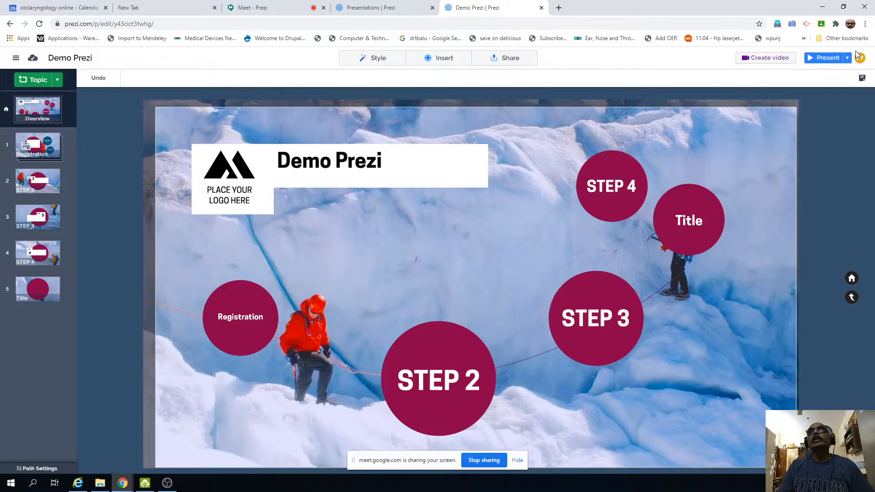
{"action": "left_click", "coordinate": [825, 59]}
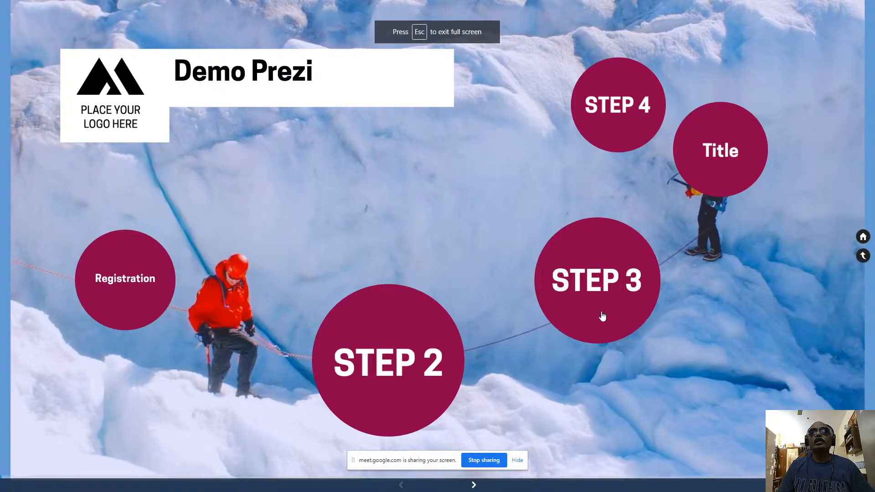
{"action": "left_click", "coordinate": [117, 288]}
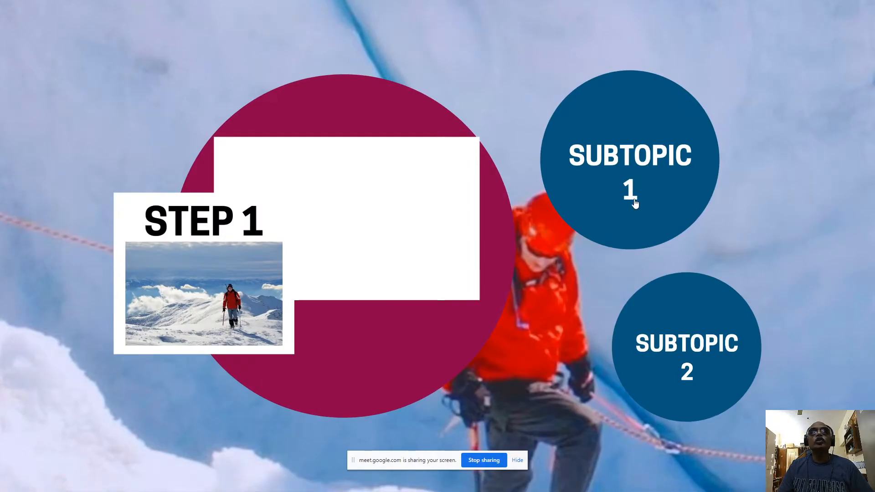
{"action": "left_click", "coordinate": [630, 185]}
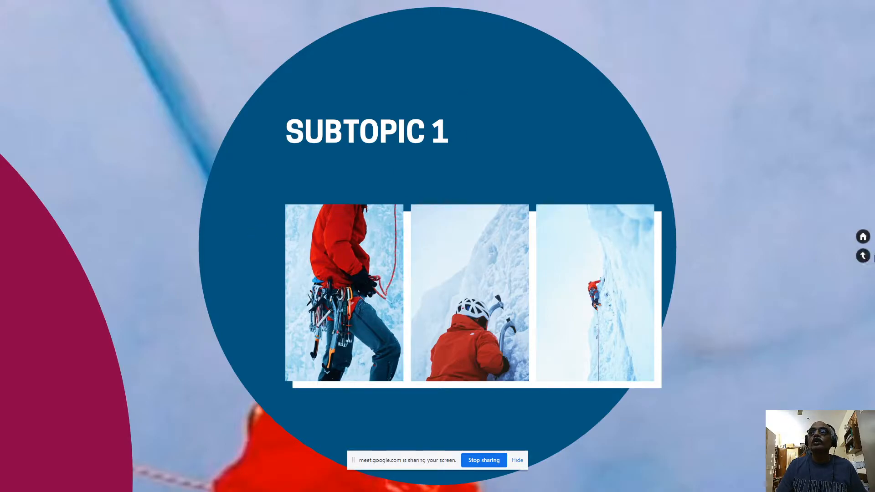
{"action": "left_click", "coordinate": [863, 256]}
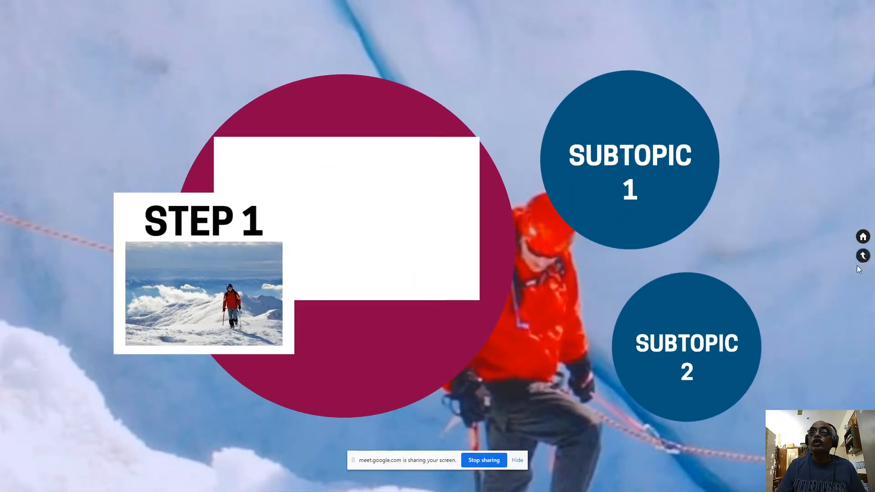
{"action": "left_click", "coordinate": [862, 237]}
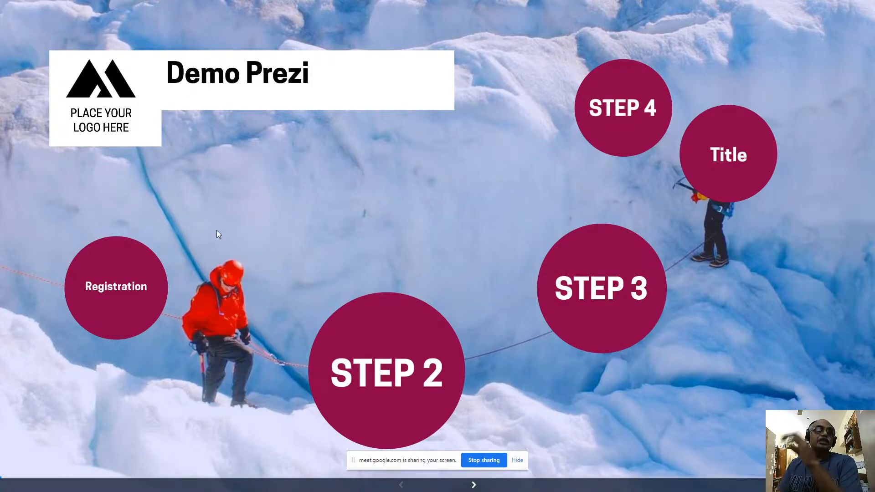
Step: Exit the presentation view, close the Demo Prezi editor and refresh the presentations dashboard
{"action": "key", "text": "Escape"}
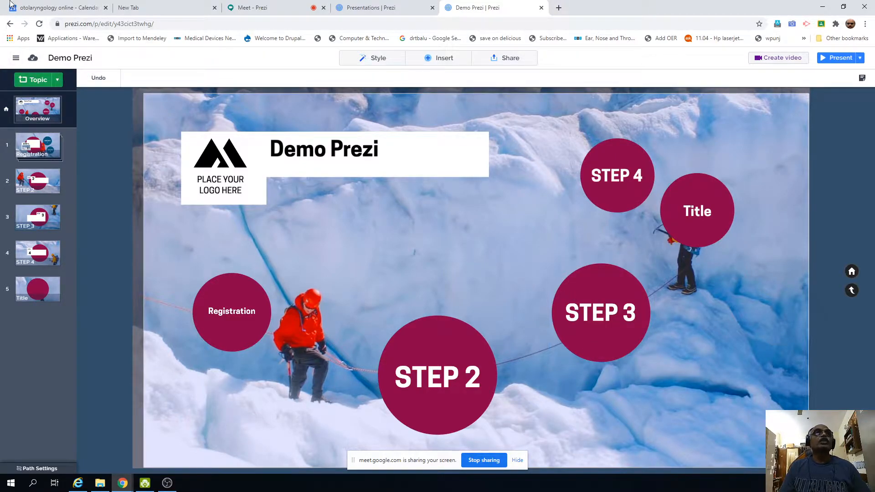
{"action": "left_click", "coordinate": [378, 8]}
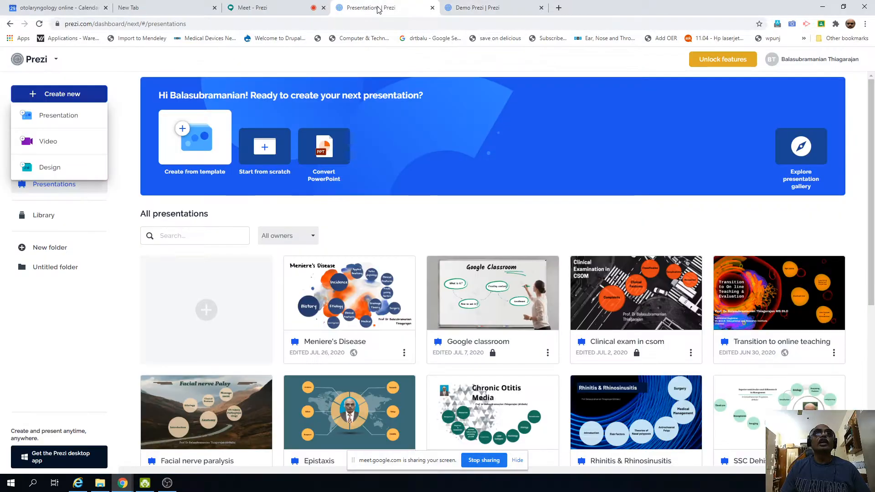
{"action": "left_click", "coordinate": [493, 12]}
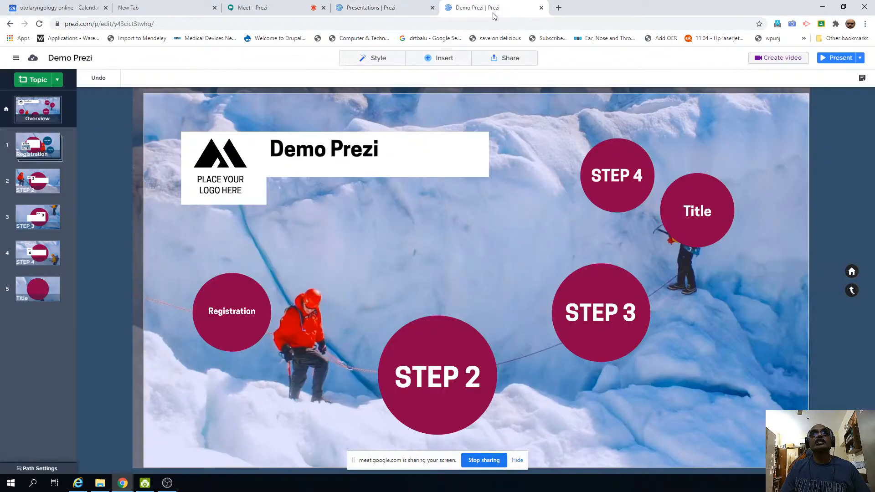
{"action": "left_click", "coordinate": [541, 8]}
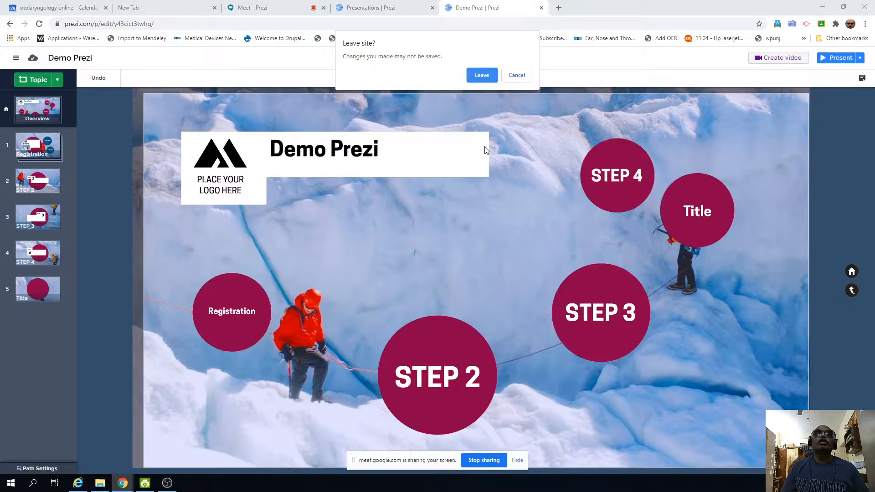
{"action": "left_click", "coordinate": [523, 79]}
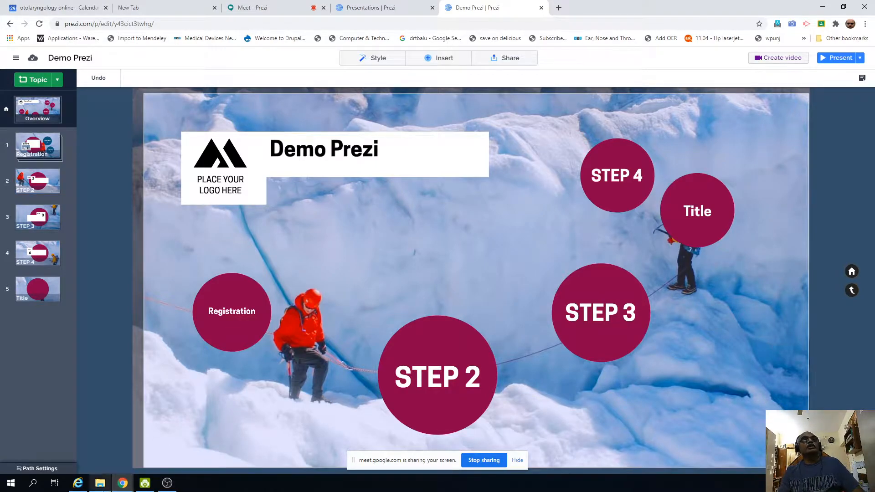
{"action": "left_click", "coordinate": [542, 8]}
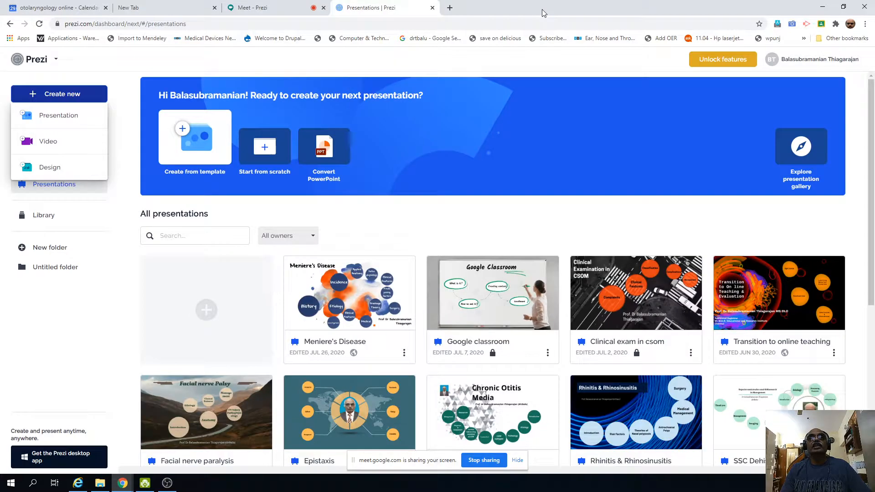
{"action": "left_click", "coordinate": [40, 23]}
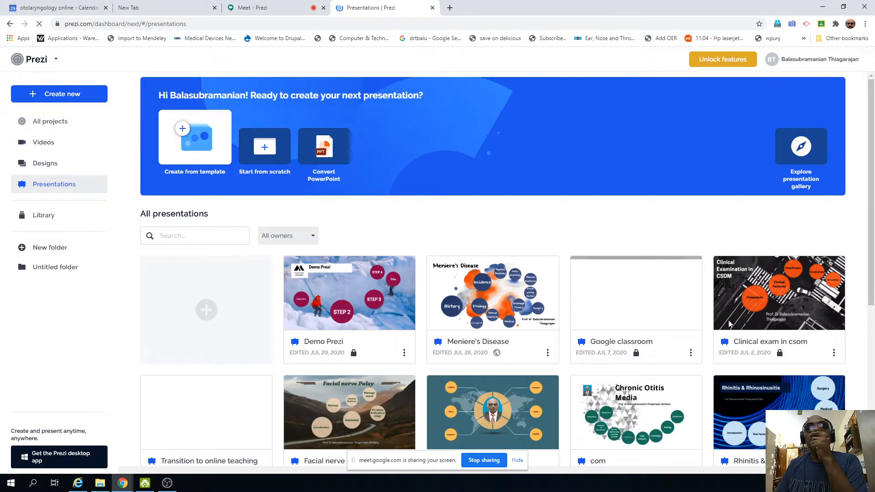
Step: Examine the actions available for Demo Prezi on the dashboard, including Add collaborators, Export PDF and Download
{"action": "mouse_move", "coordinate": [346, 326]}
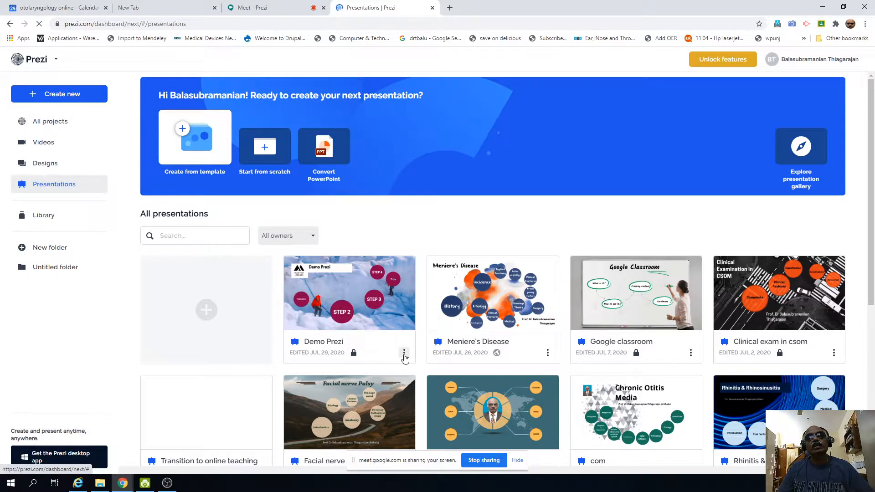
{"action": "left_click", "coordinate": [404, 353]}
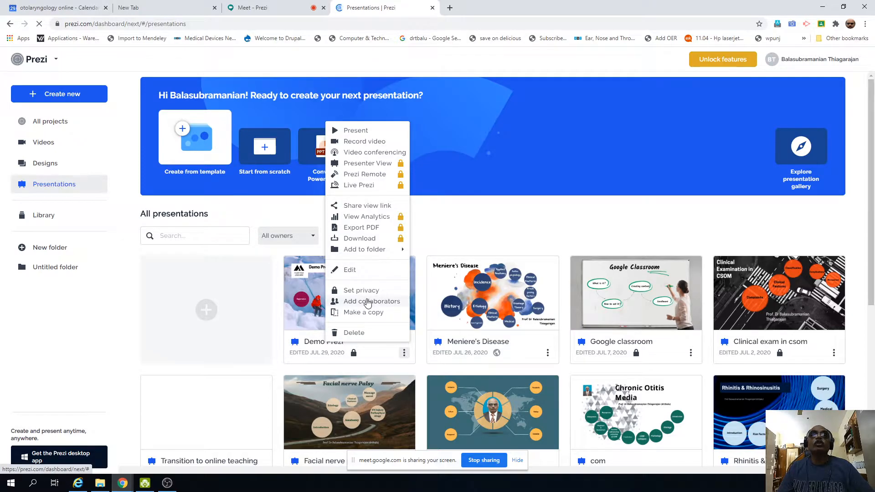
{"action": "mouse_move", "coordinate": [368, 303]}
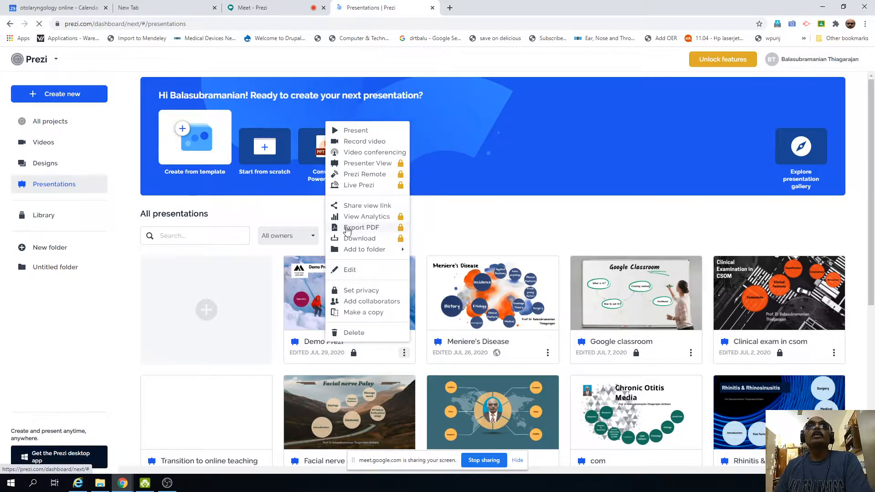
{"action": "mouse_move", "coordinate": [346, 230]}
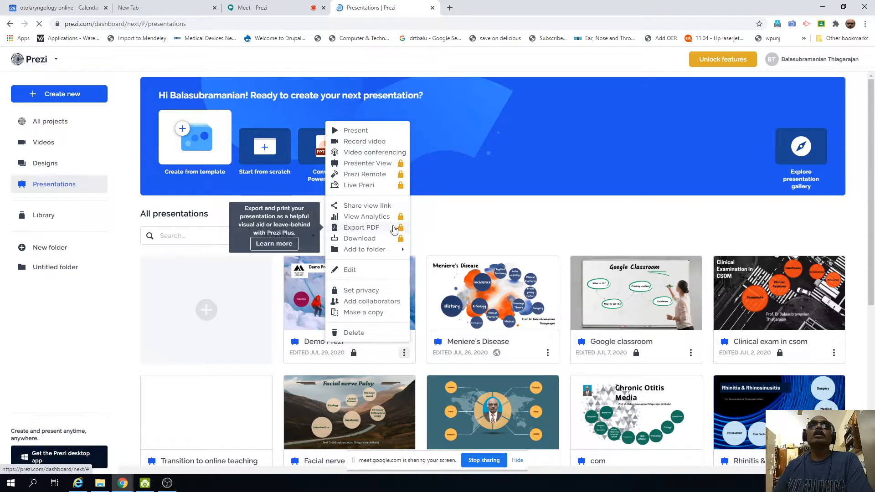
{"action": "mouse_move", "coordinate": [372, 240]}
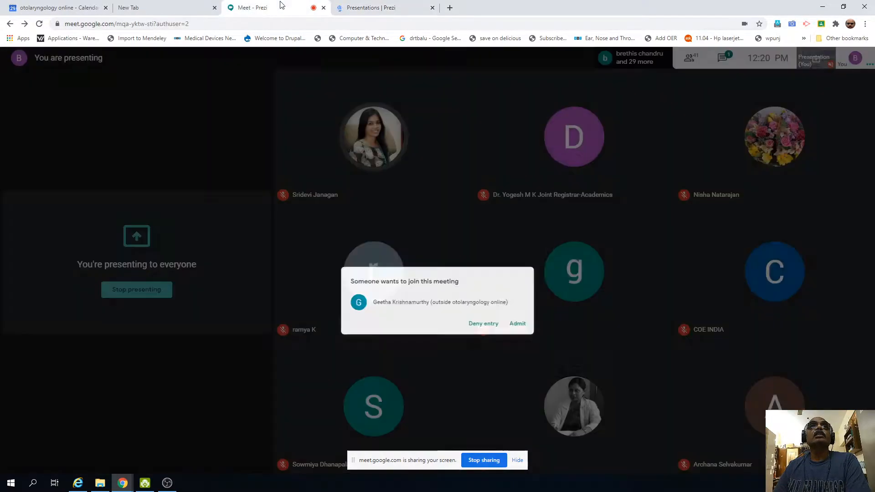
Step: Switch to the Google Meet call, admit the waiting participant and return to the Prezi dashboard
{"action": "left_click", "coordinate": [274, 7]}
{"action": "left_click", "coordinate": [528, 287]}
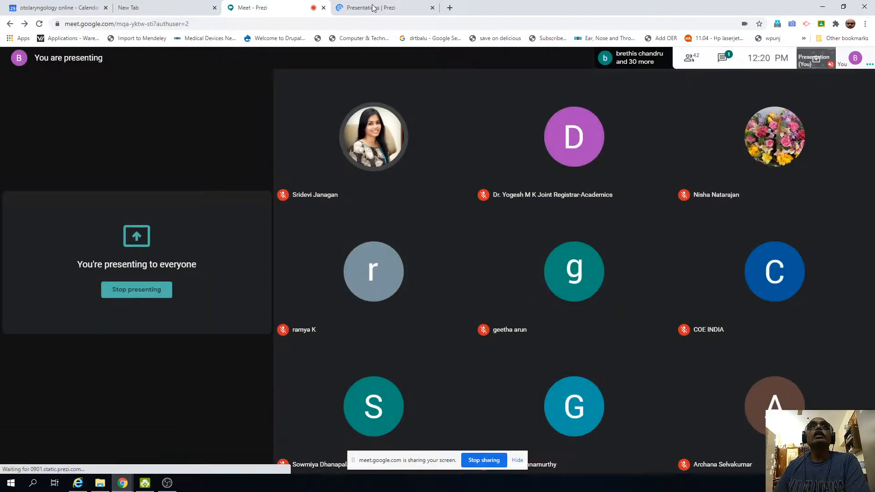
{"action": "left_click", "coordinate": [370, 7]}
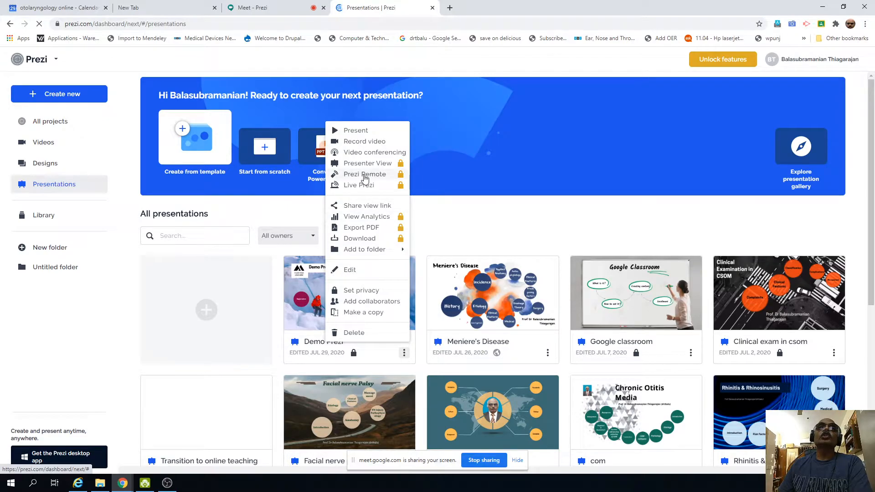
Step: Review Demo Prezi's privacy settings and try the option allowing others to copy it and use it as a template
{"action": "mouse_move", "coordinate": [375, 165]}
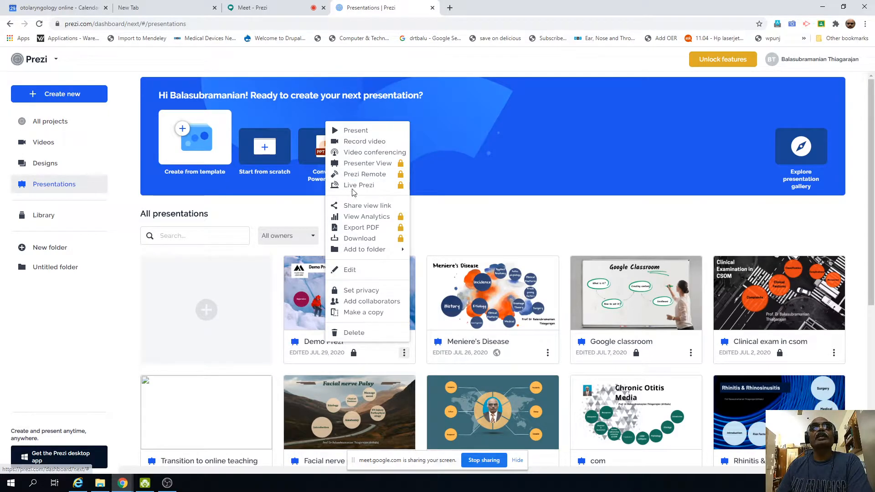
{"action": "mouse_move", "coordinate": [359, 189]}
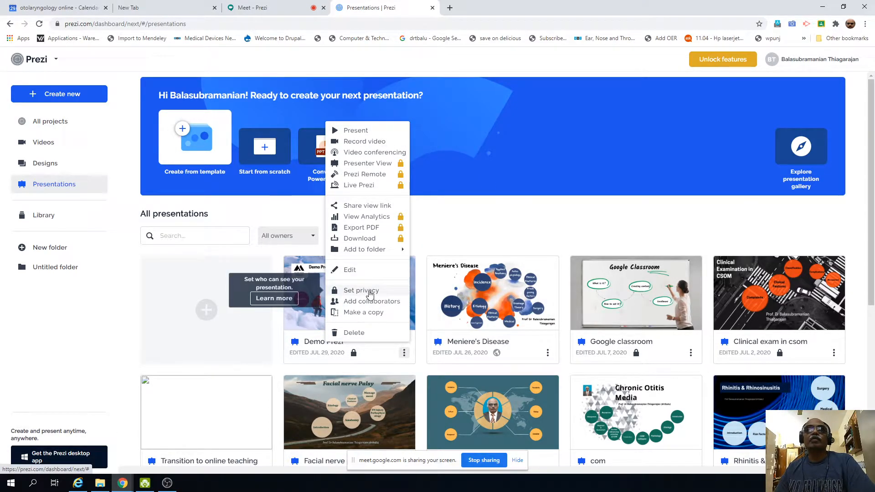
{"action": "left_click", "coordinate": [370, 294]}
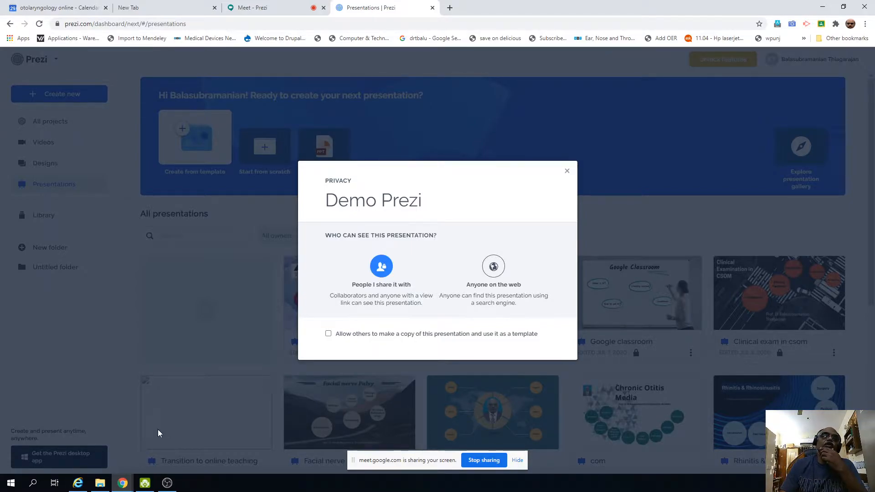
{"action": "left_click", "coordinate": [329, 335]}
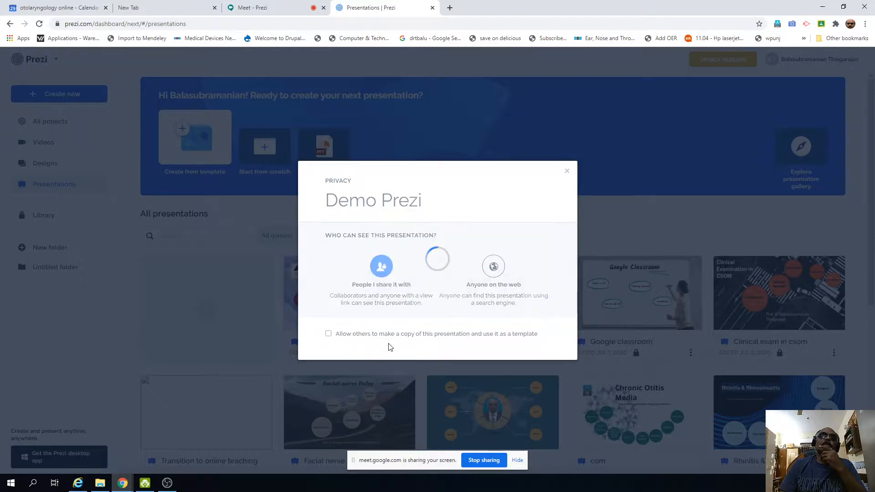
{"action": "left_click", "coordinate": [328, 334]}
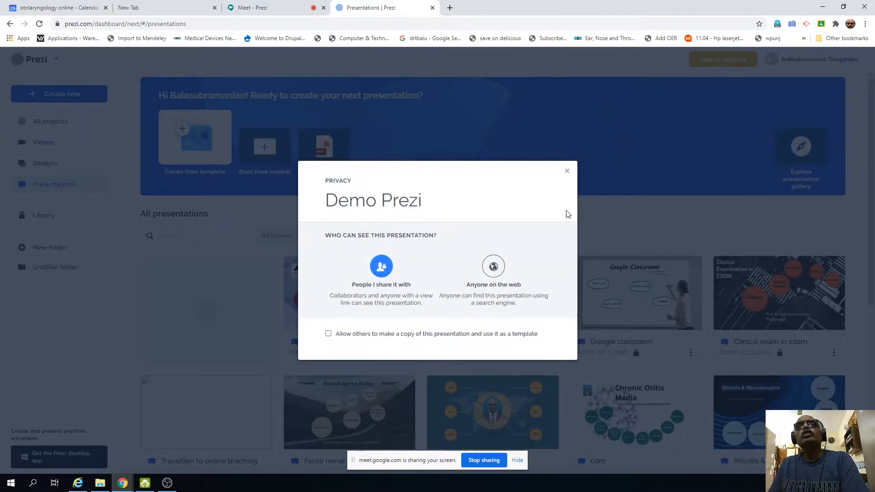
{"action": "left_click", "coordinate": [568, 171]}
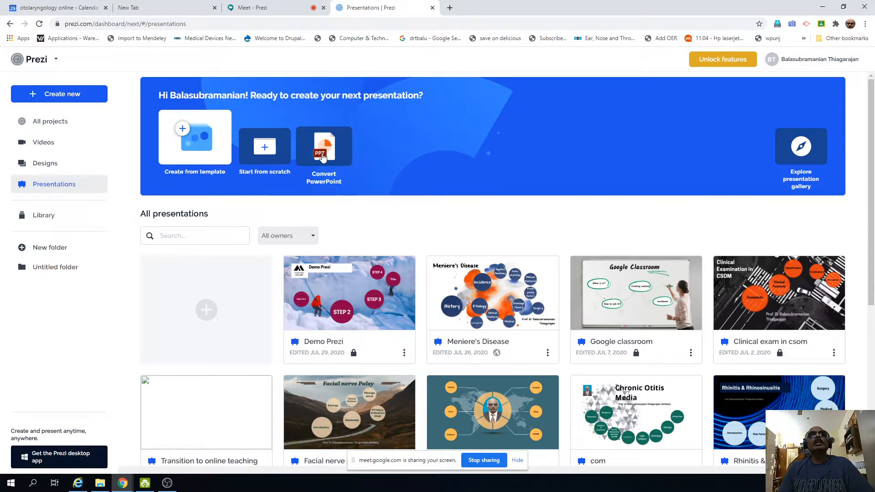
Step: Convert the prezi PowerPoint file from the Desktop into a new presentation and select its first two slides
{"action": "left_click", "coordinate": [321, 155]}
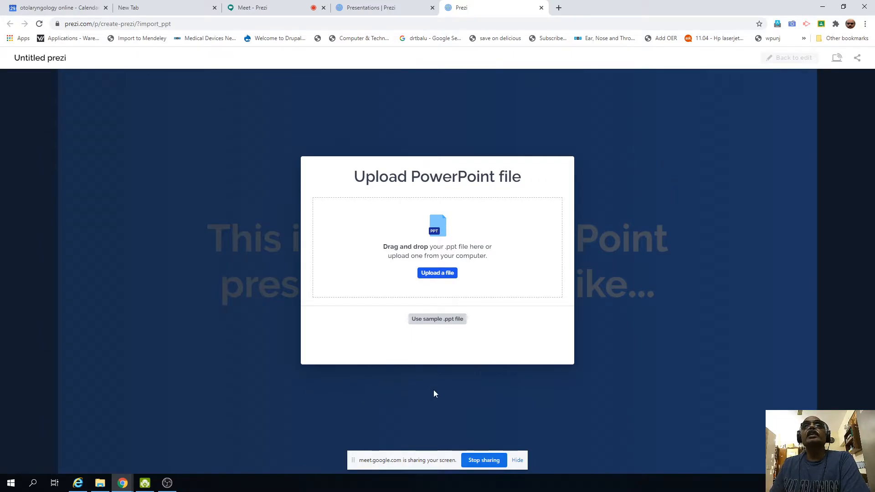
{"action": "left_click", "coordinate": [437, 272]}
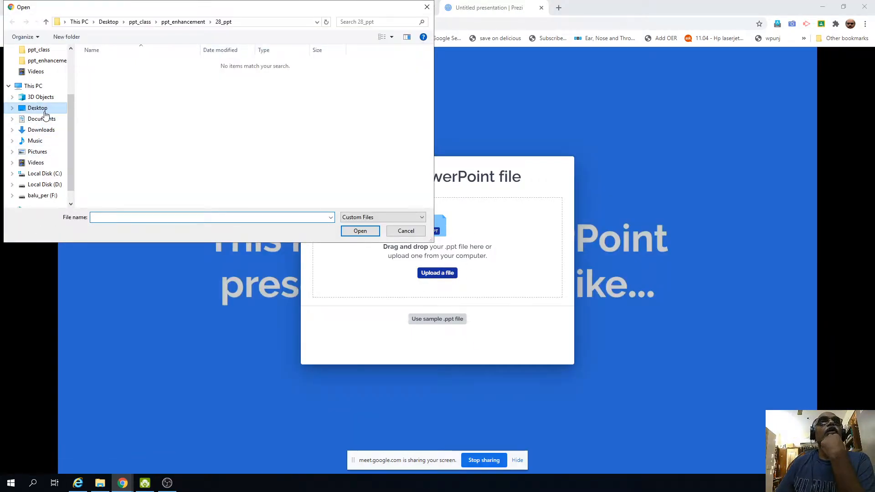
{"action": "left_click", "coordinate": [30, 87]}
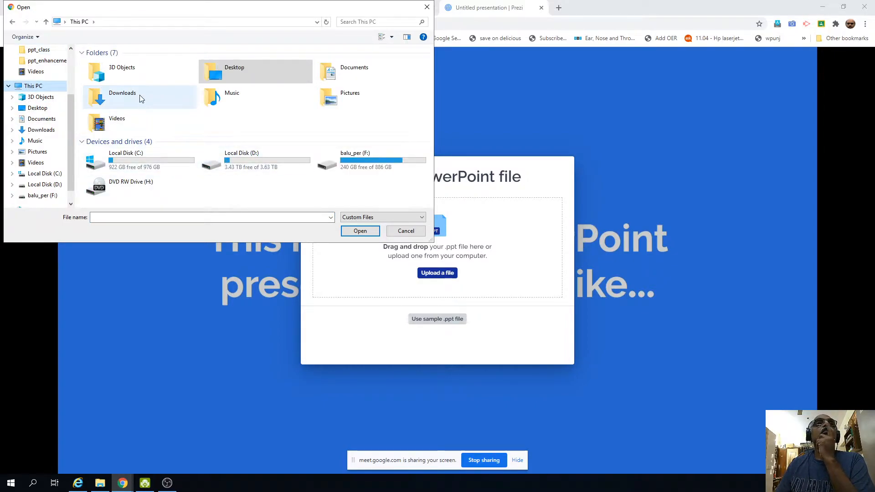
{"action": "double_click", "coordinate": [283, 75]}
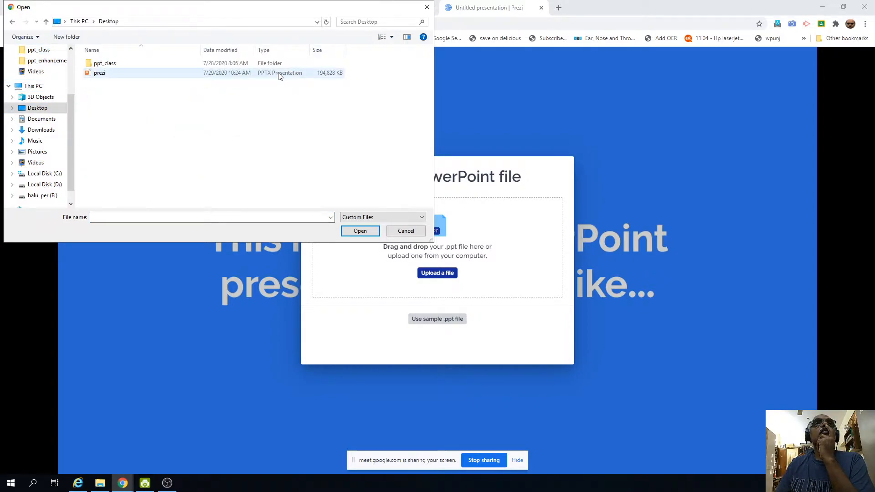
{"action": "left_click", "coordinate": [126, 74]}
{"action": "left_click", "coordinate": [360, 231]}
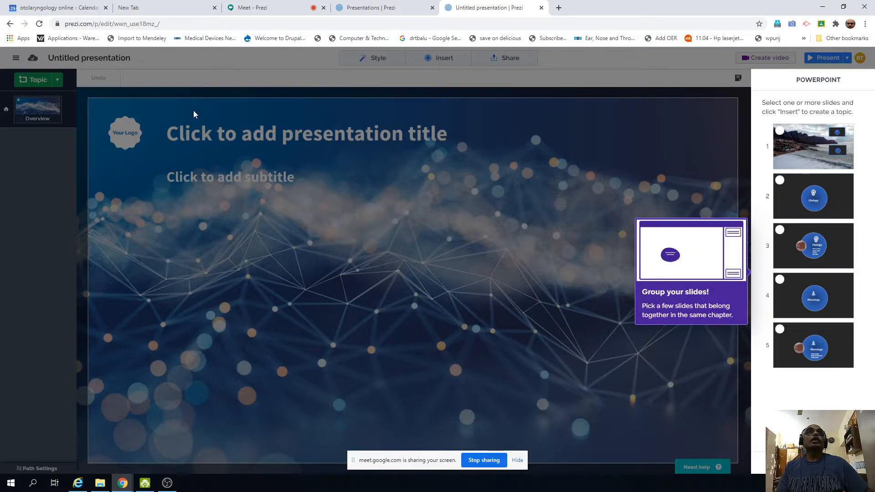
{"action": "left_click", "coordinate": [793, 142]}
{"action": "left_click", "coordinate": [824, 199]}
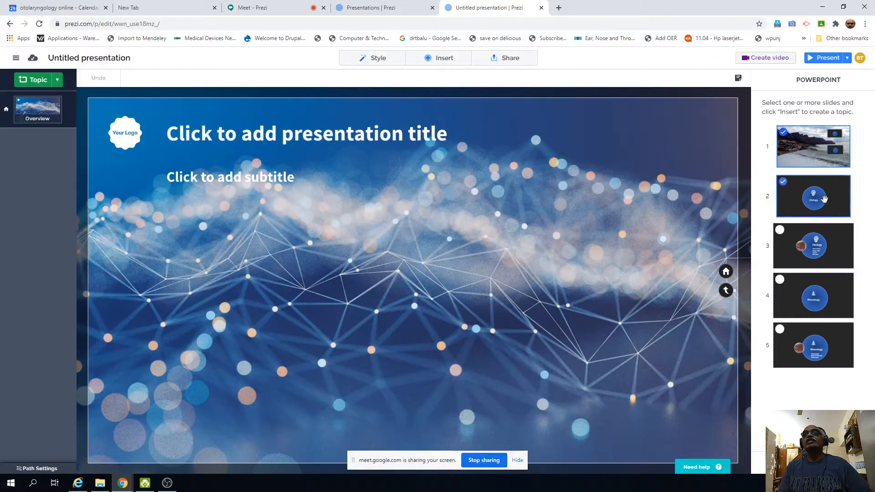
Step: Enter "Demo ppt" as the presentation title and preview the presentation full screen
{"action": "left_click", "coordinate": [255, 141]}
{"action": "left_click", "coordinate": [173, 135]}
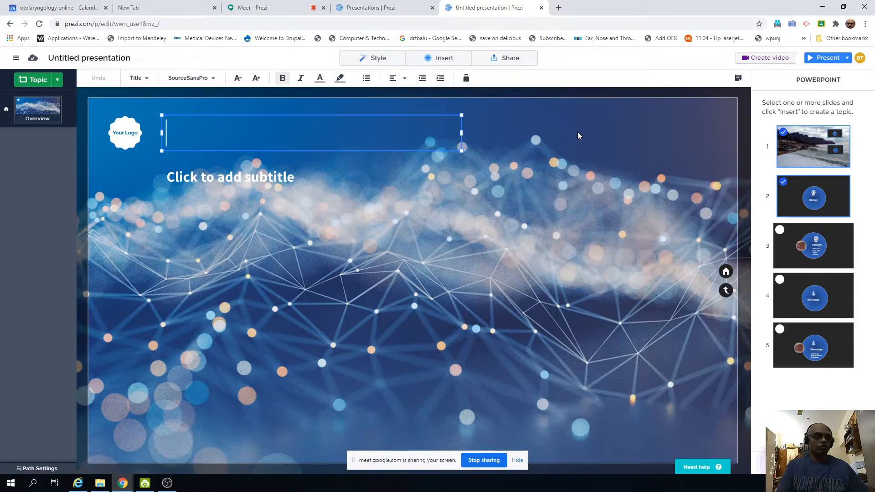
{"action": "type", "text": "D"}
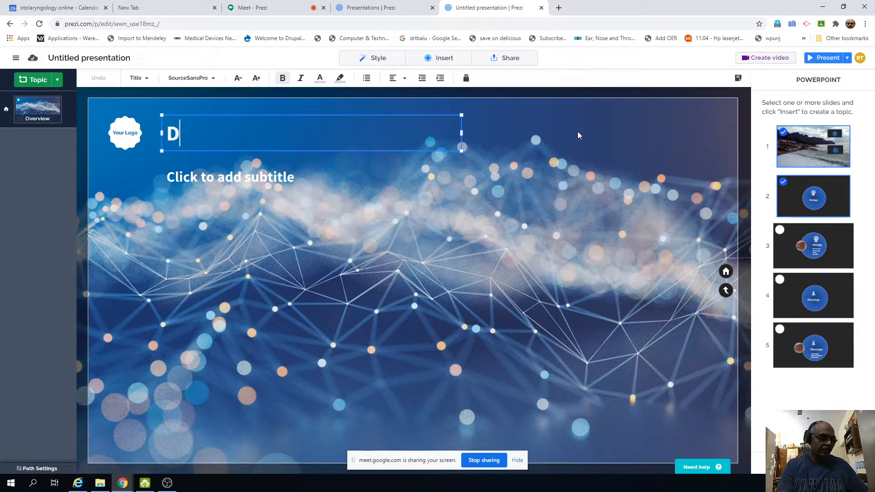
{"action": "type", "text": "emo"}
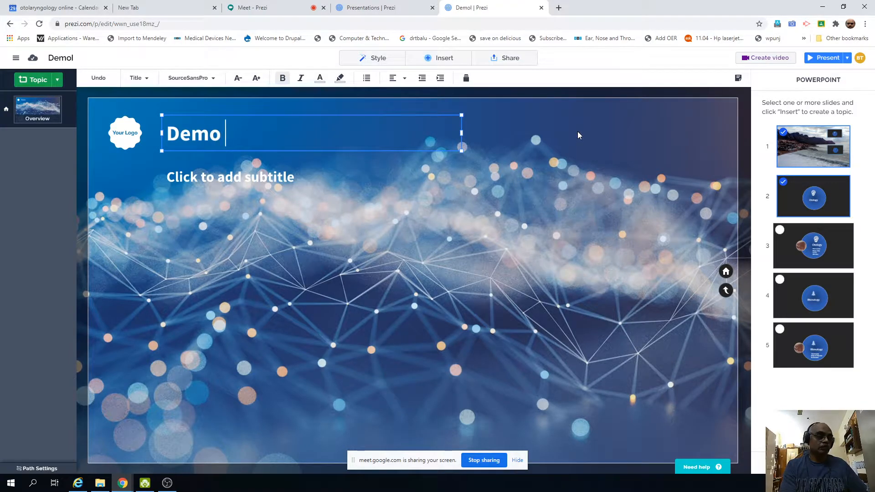
{"action": "type", "text": "lppt"}
{"action": "left_click", "coordinate": [525, 157]}
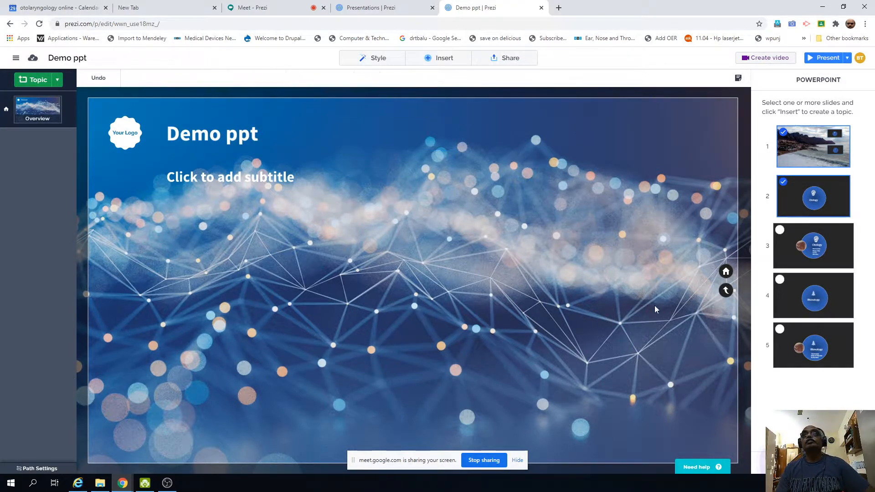
{"action": "left_click", "coordinate": [827, 58]}
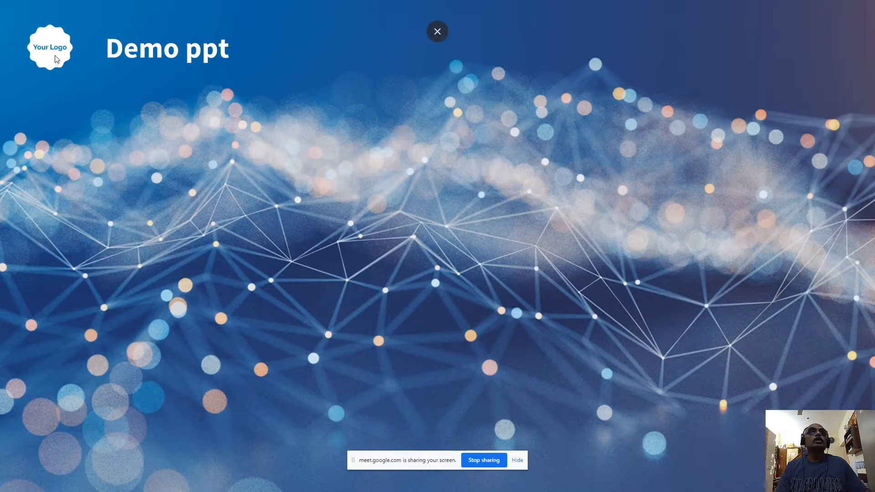
{"action": "left_click", "coordinate": [437, 32]}
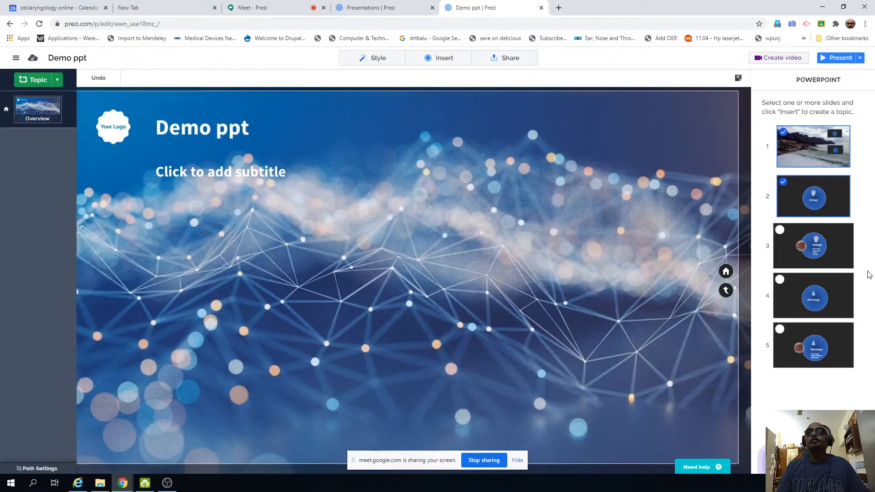
Step: Insert PowerPoint slides 1 and 2 together as a new topic on the overview
{"action": "left_click", "coordinate": [801, 206]}
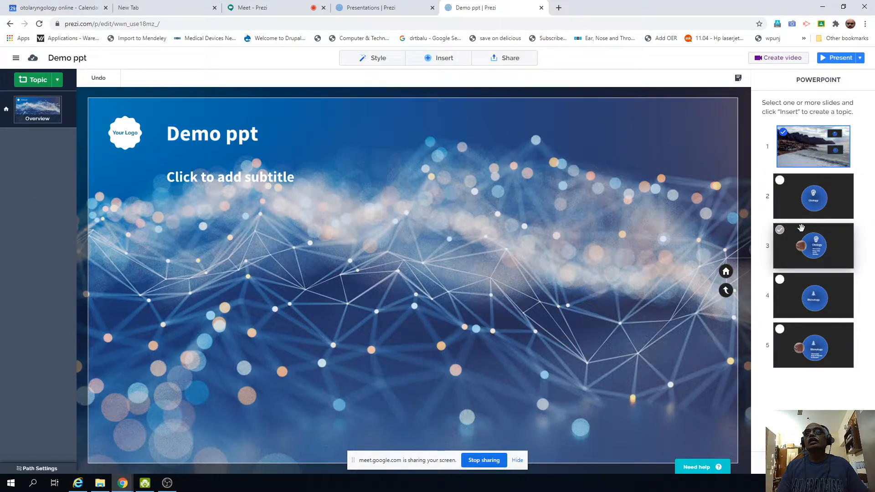
{"action": "left_click", "coordinate": [790, 206]}
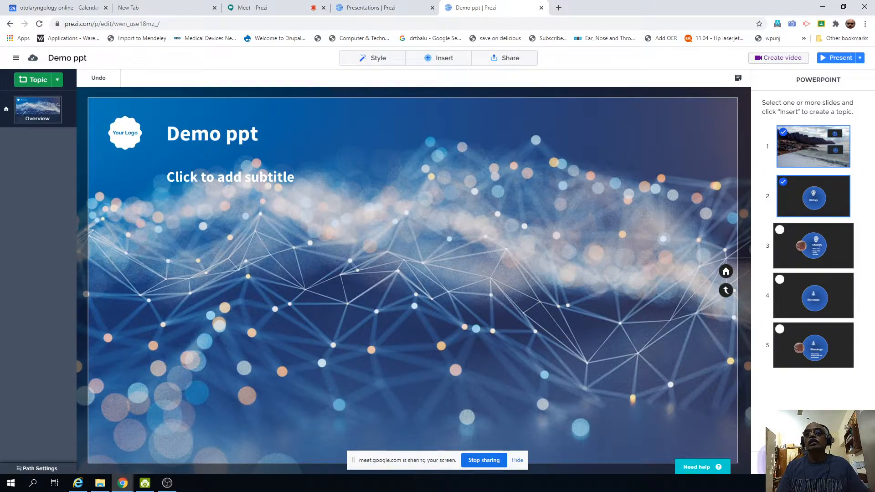
{"action": "left_click", "coordinate": [800, 463]}
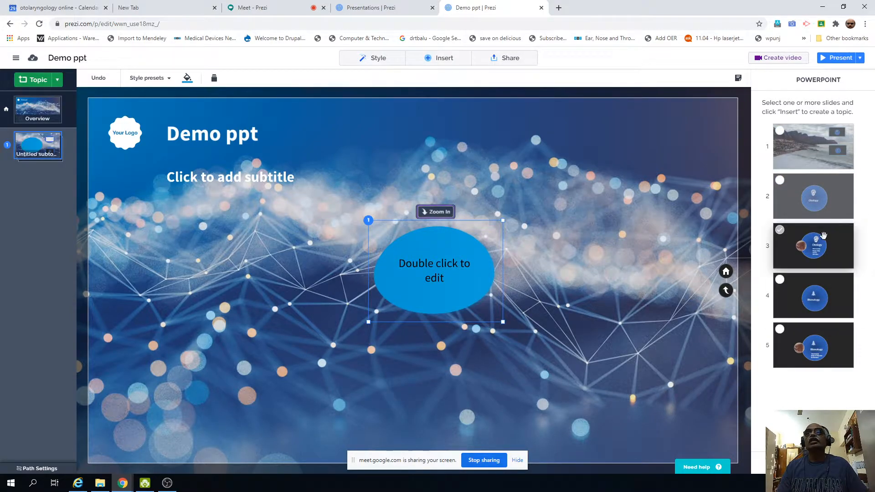
Step: Insert PowerPoint slides 3, 4 and 5 together as a second topic on the overview
{"action": "left_click", "coordinate": [816, 246]}
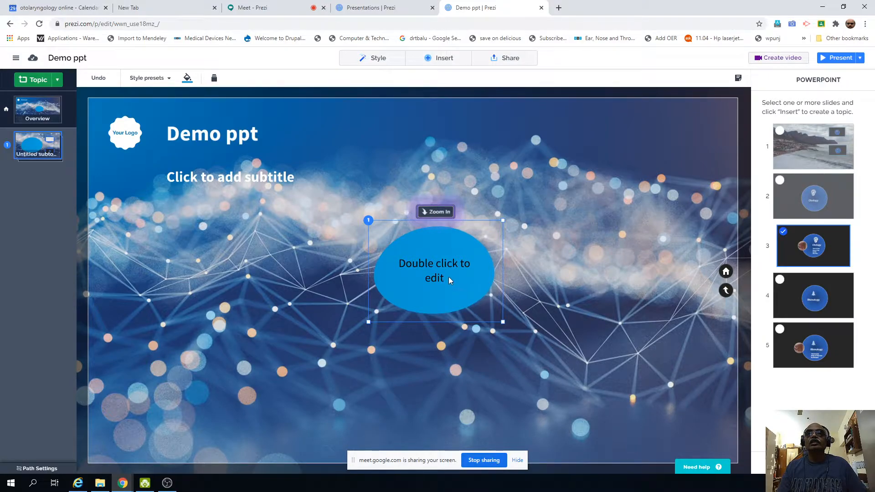
{"action": "left_click", "coordinate": [807, 251]}
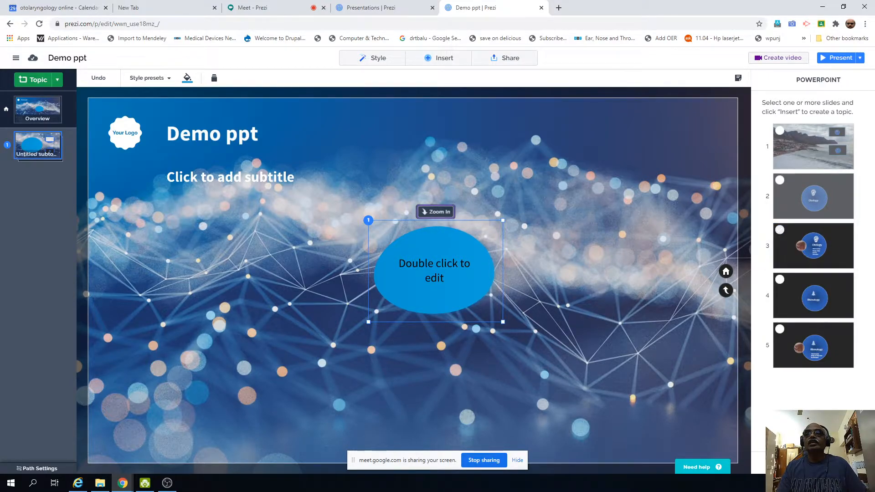
{"action": "left_click", "coordinate": [799, 299]}
{"action": "left_click", "coordinate": [797, 244]}
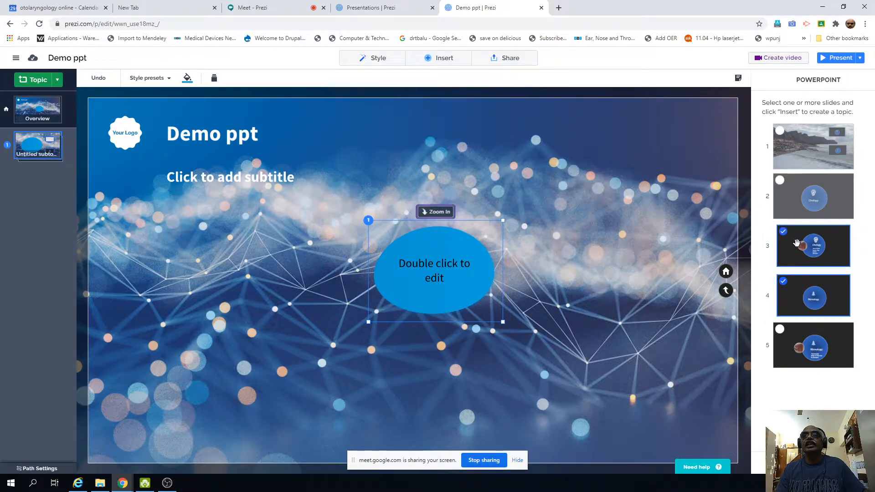
{"action": "left_click", "coordinate": [801, 350]}
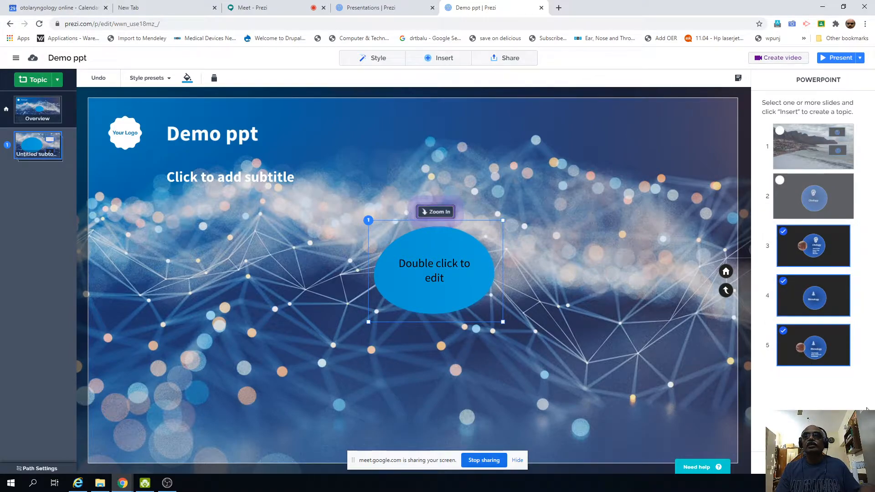
{"action": "left_click", "coordinate": [847, 463]}
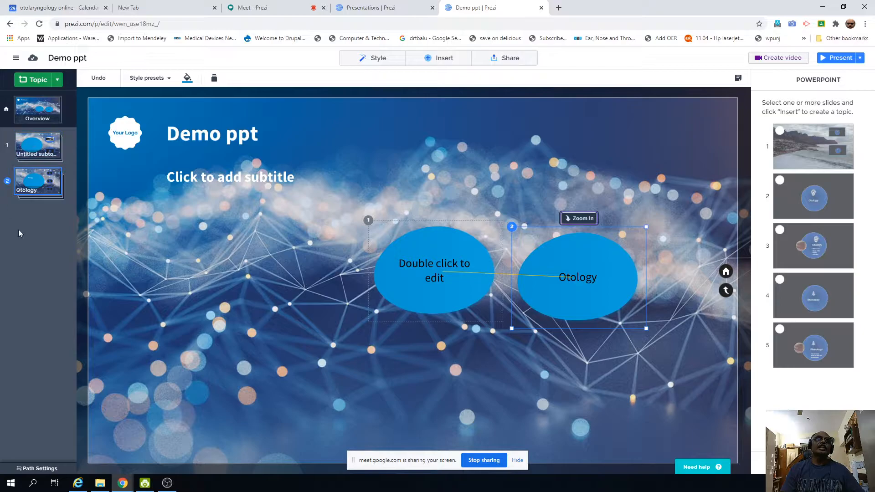
Step: Open the first topic and preview its coastal subtopic full screen, zooming into the slide
{"action": "left_click", "coordinate": [32, 147]}
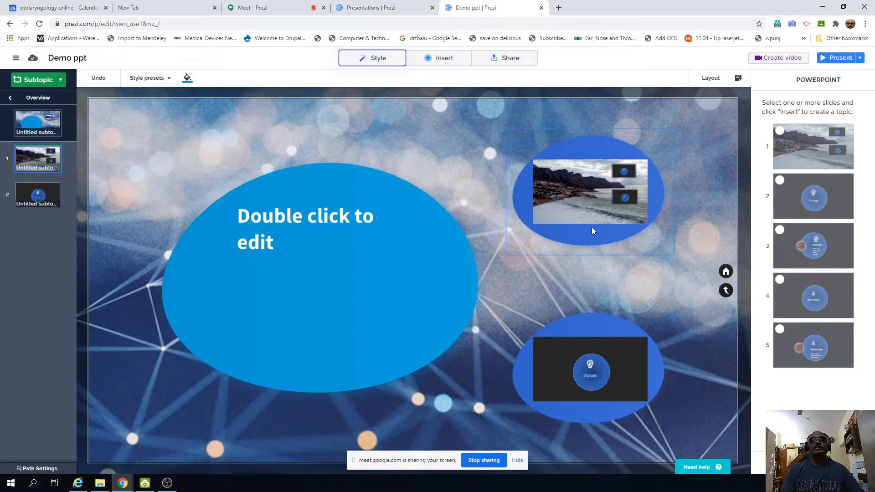
{"action": "left_click", "coordinate": [590, 204]}
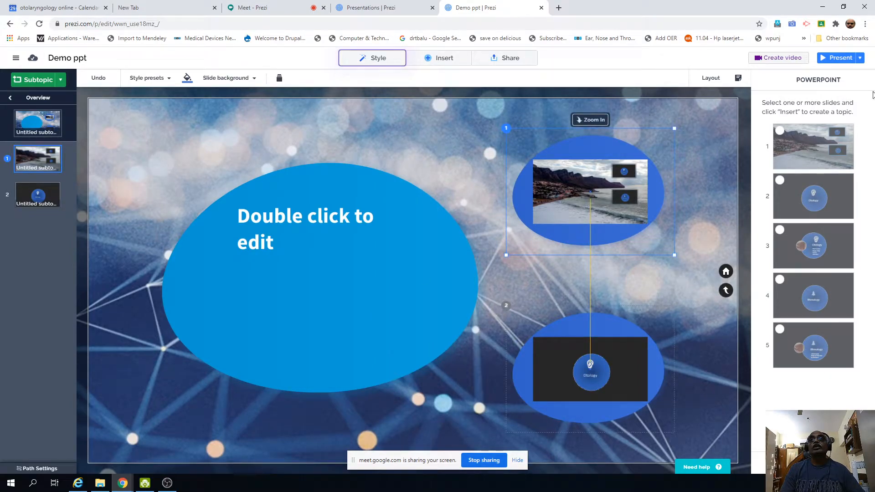
{"action": "left_click", "coordinate": [836, 58]}
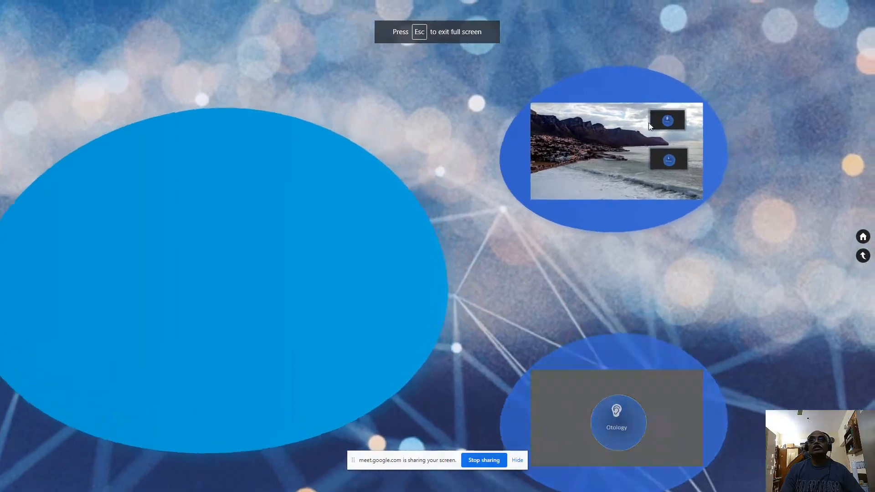
{"action": "left_click", "coordinate": [649, 122]}
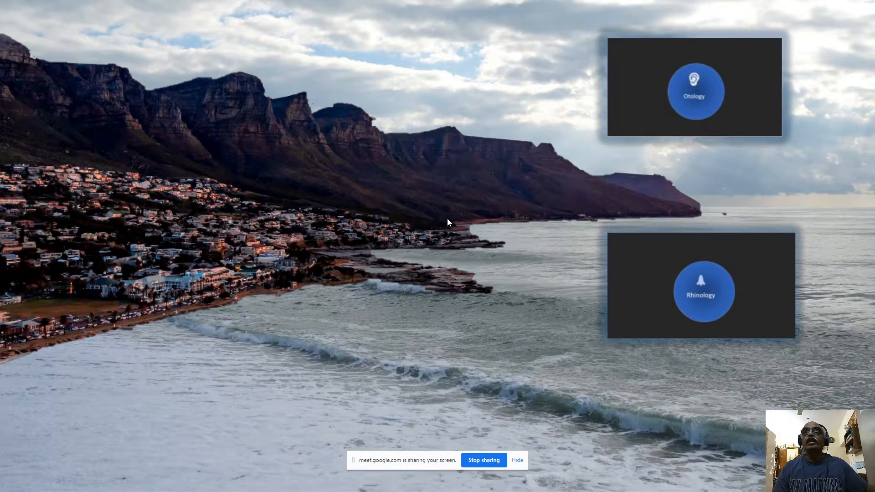
{"action": "key", "text": "Escape"}
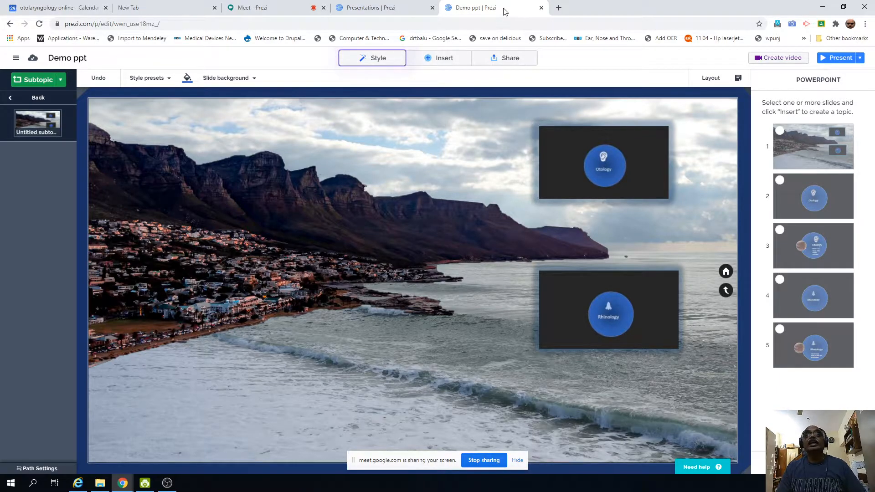
Step: Close the Demo ppt editor, leaving the page, and admit the waiting participant in Google Meet
{"action": "left_click", "coordinate": [541, 8]}
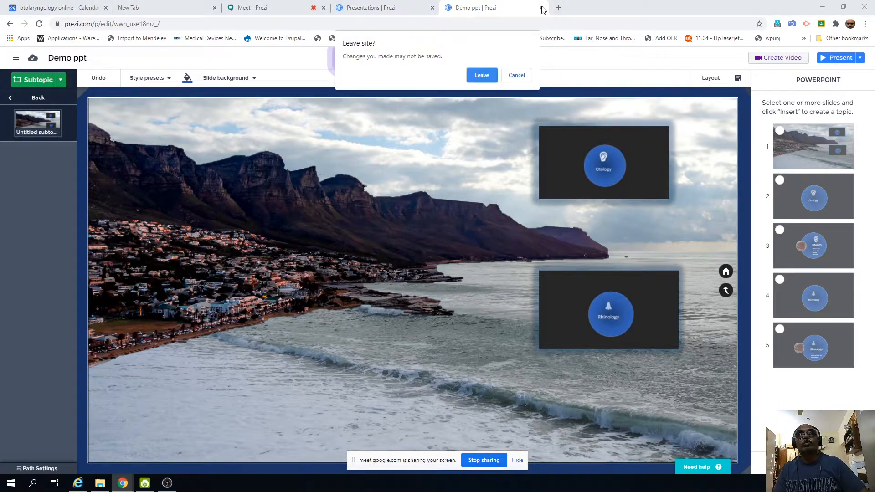
{"action": "left_click", "coordinate": [483, 76]}
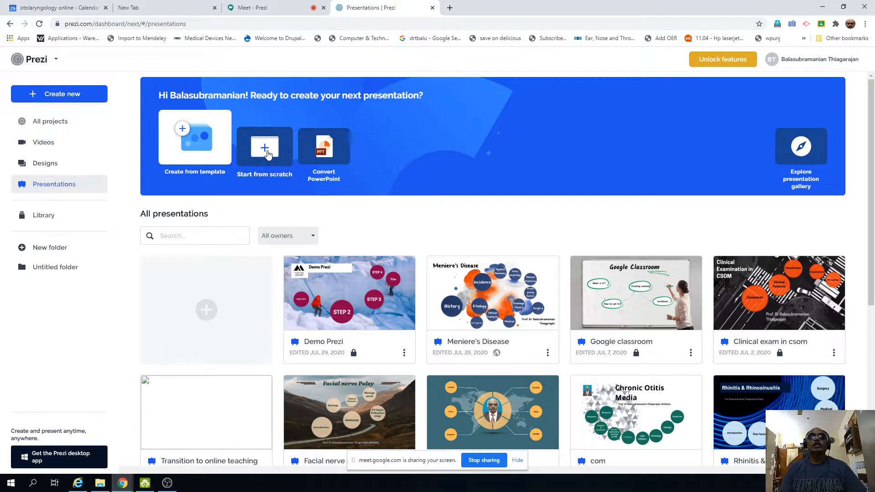
{"action": "left_click", "coordinate": [256, 10]}
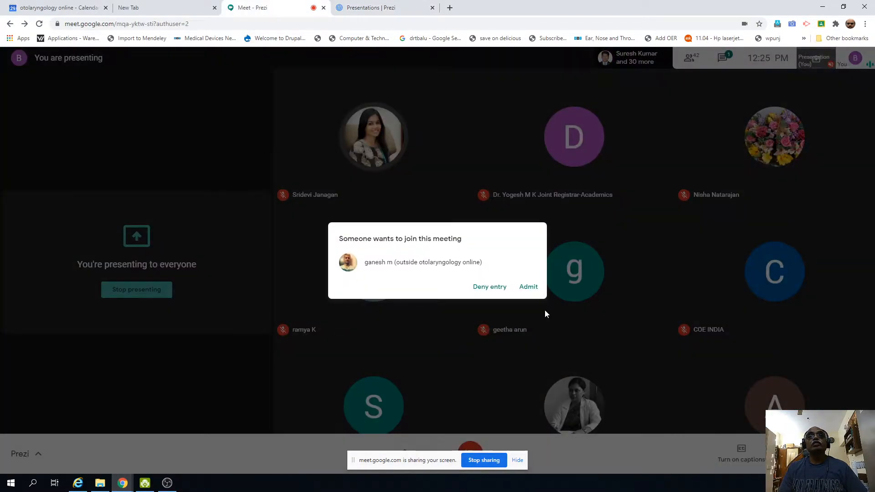
{"action": "left_click", "coordinate": [529, 287]}
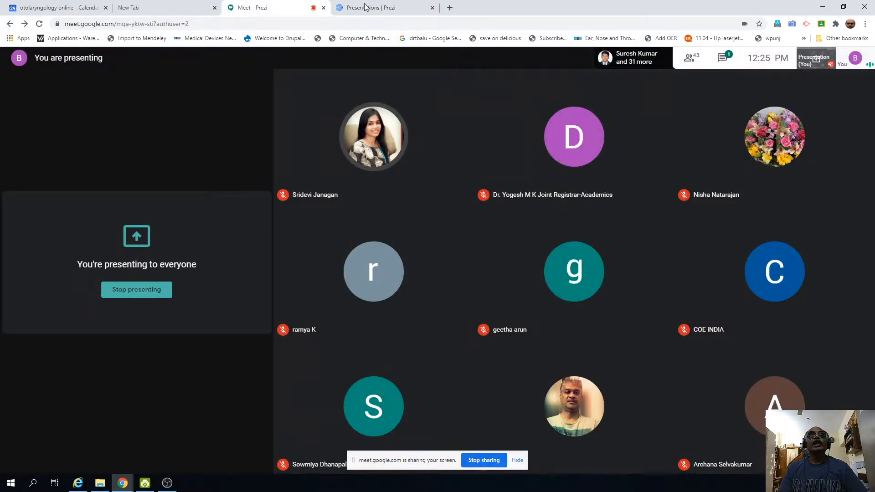
Step: Create a new Prezi presentation from scratch and look for a background image to upload from the Desktop
{"action": "left_click", "coordinate": [364, 8]}
{"action": "left_click", "coordinate": [268, 152]}
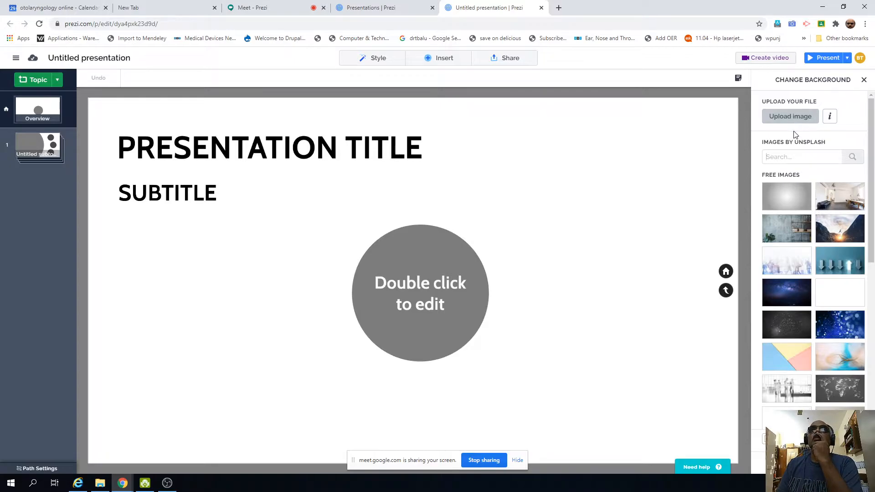
{"action": "left_click", "coordinate": [795, 117]}
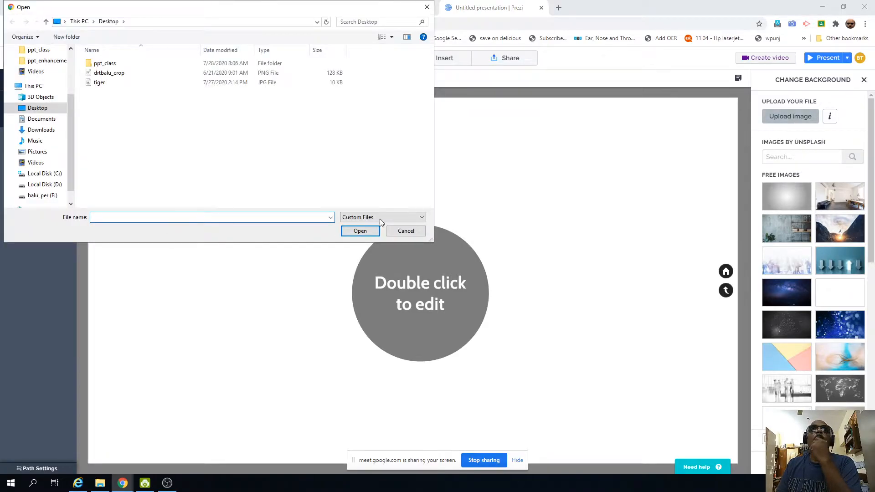
{"action": "left_click", "coordinate": [412, 231]}
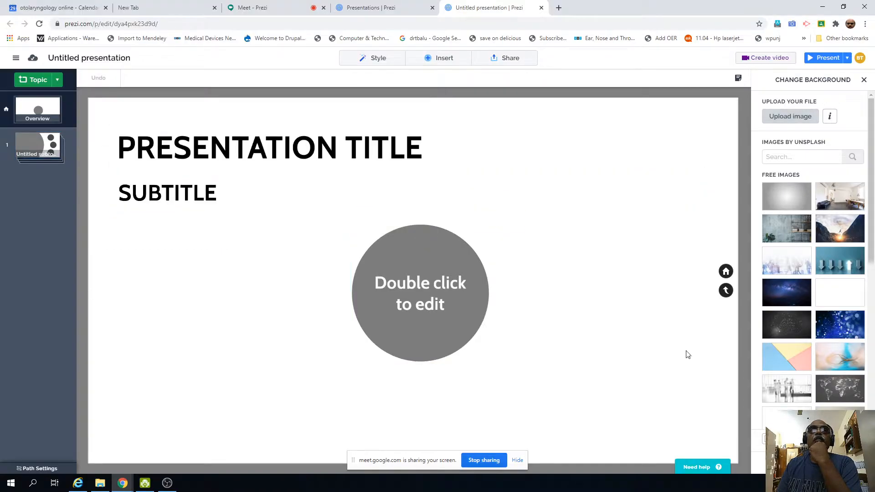
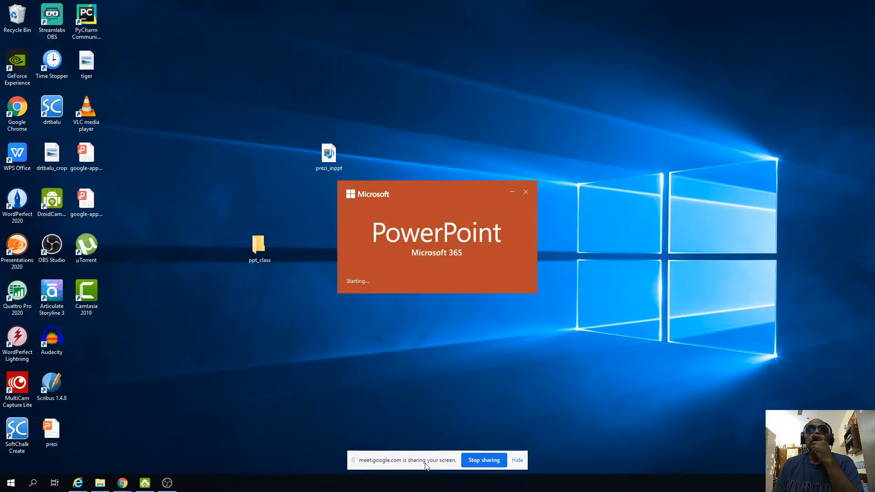
Step: Switch to the Google Meet session in Chrome and admit the waiting participant
{"action": "mouse_move", "coordinate": [124, 487]}
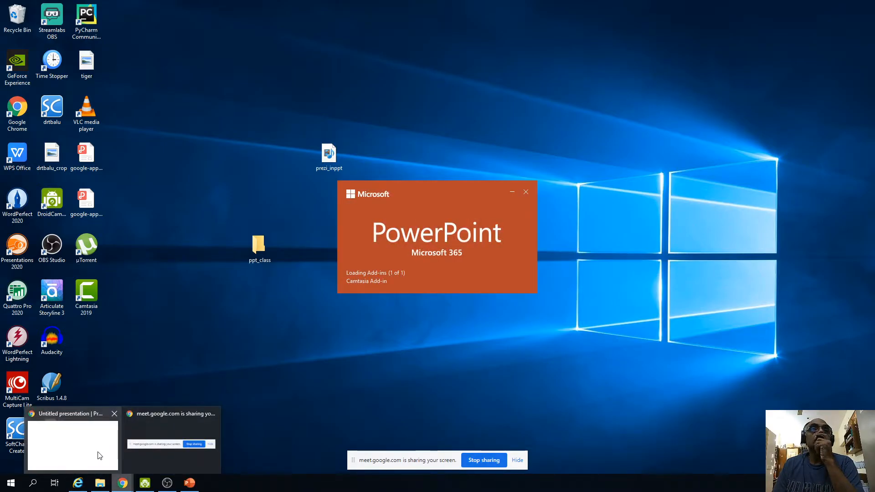
{"action": "left_click", "coordinate": [127, 449]}
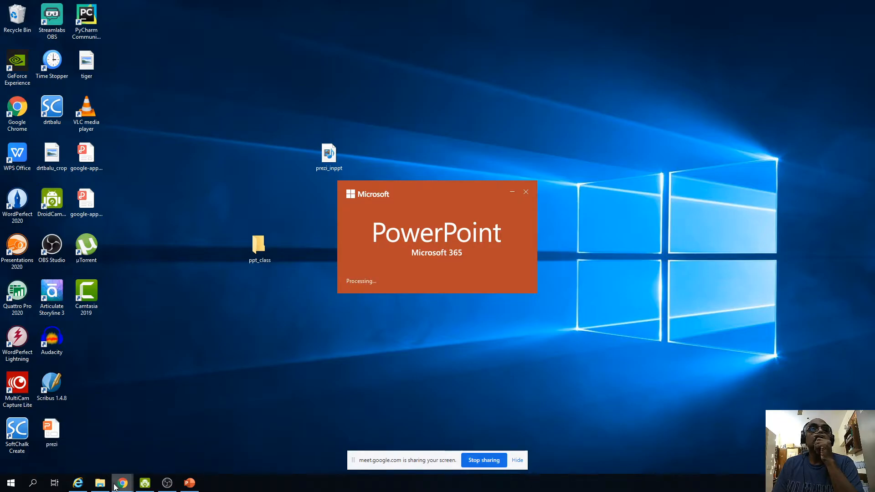
{"action": "mouse_move", "coordinate": [123, 487]}
{"action": "left_click", "coordinate": [95, 455]}
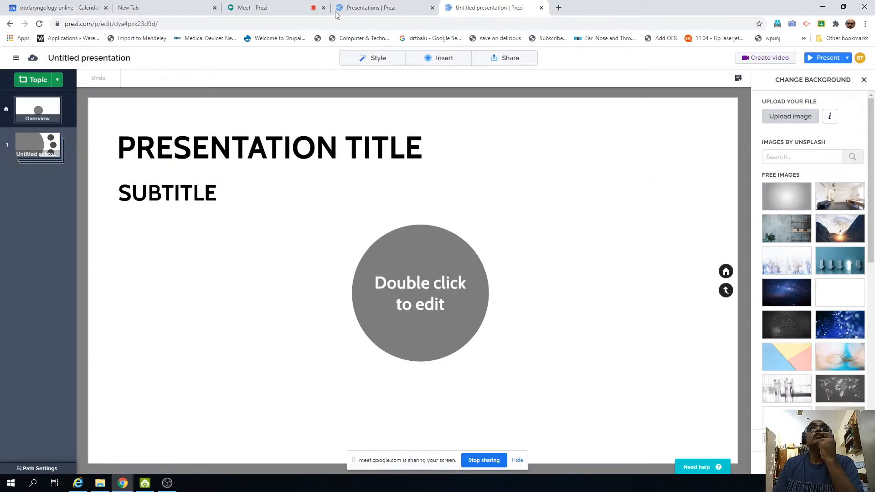
{"action": "left_click", "coordinate": [256, 9]}
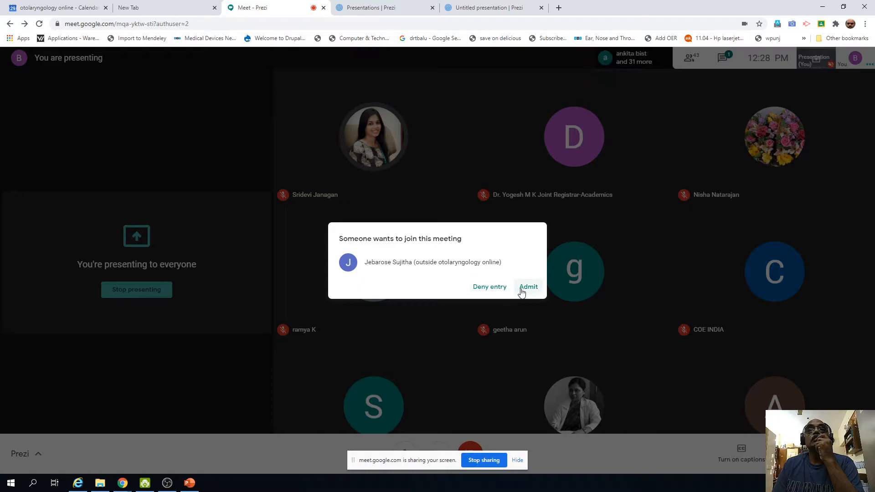
{"action": "left_click", "coordinate": [528, 287]}
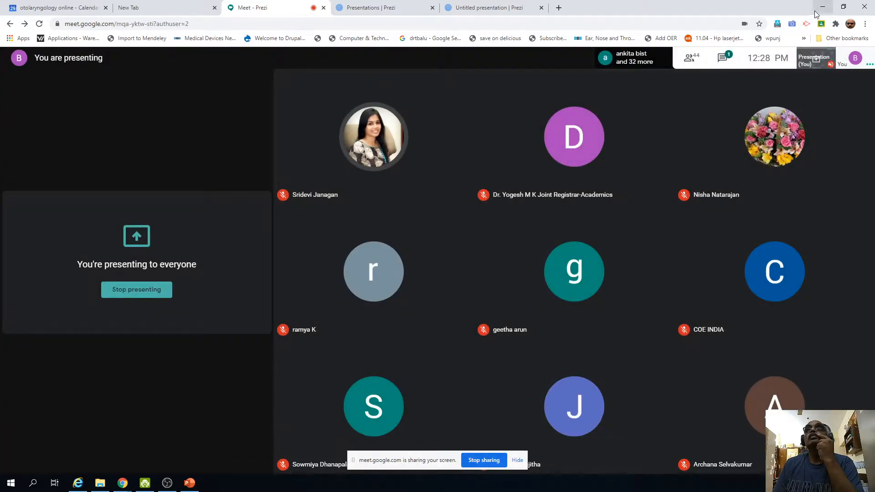
Step: Switch to PowerPoint, dismiss the Camtasia add-in welcome message and start the prezi slide show
{"action": "left_click", "coordinate": [820, 9]}
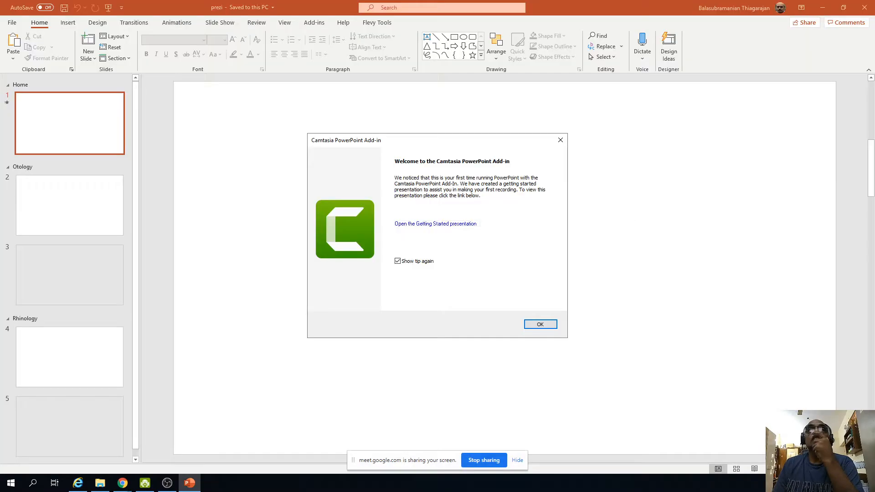
{"action": "left_click", "coordinate": [558, 139]}
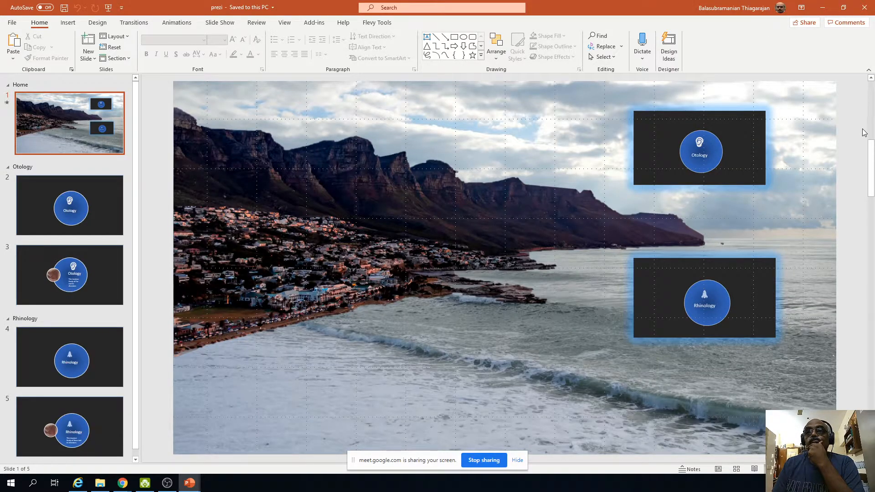
{"action": "key", "text": "F5"}
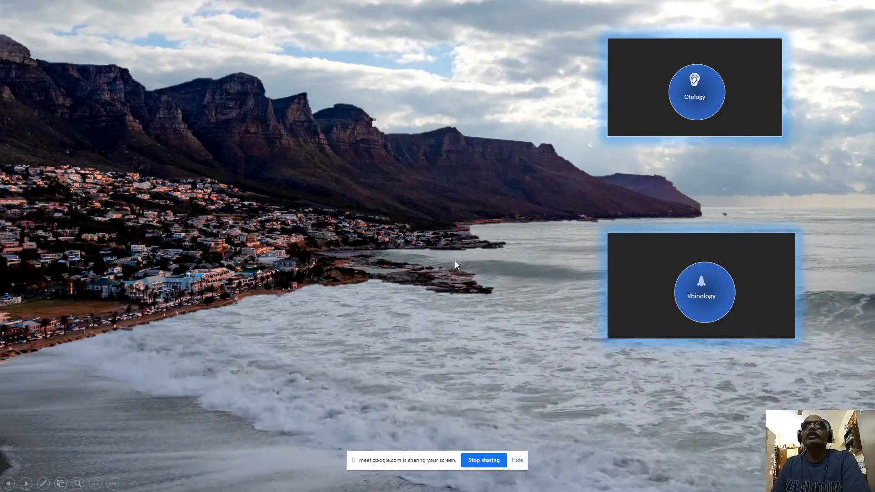
Step: Present the Otology section from the home slide, run through its slides and repeat the zoom transition once more
{"action": "left_click", "coordinate": [693, 102]}
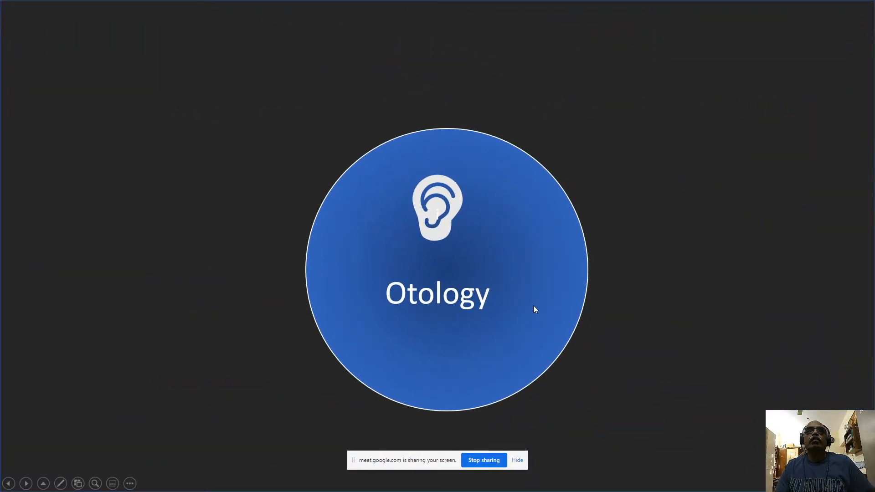
{"action": "left_click", "coordinate": [533, 305]}
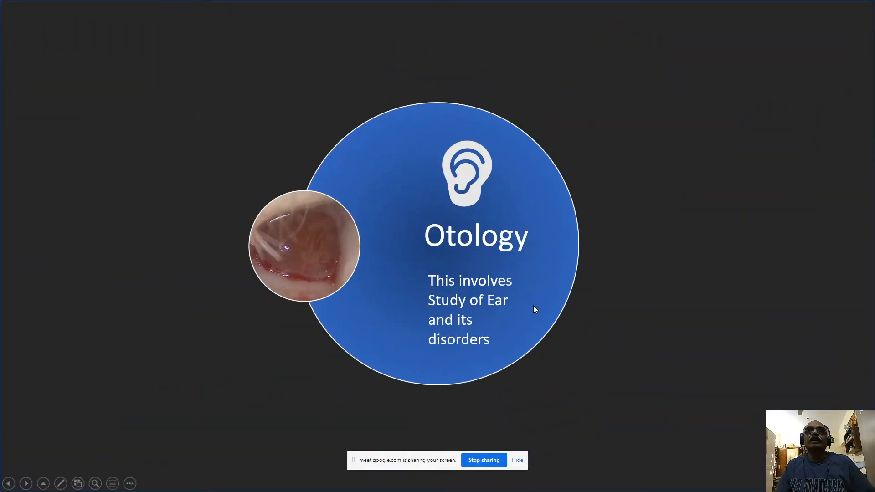
{"action": "left_click", "coordinate": [627, 344]}
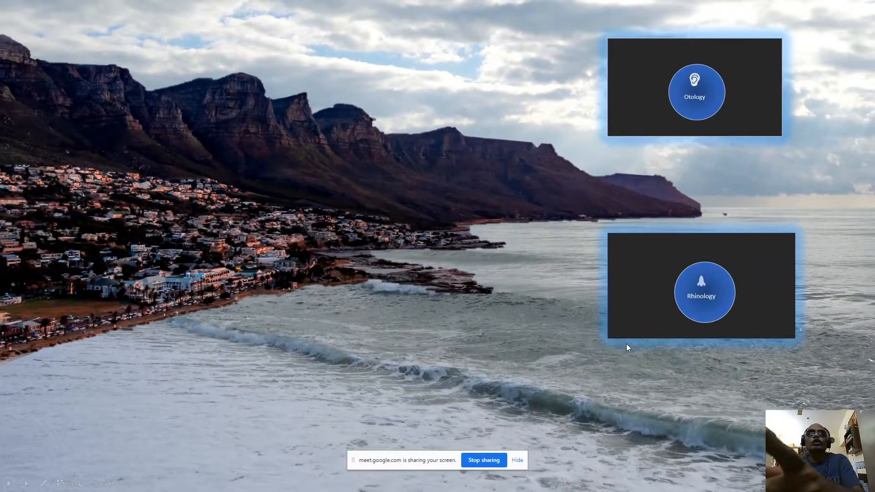
{"action": "left_click", "coordinate": [671, 91]}
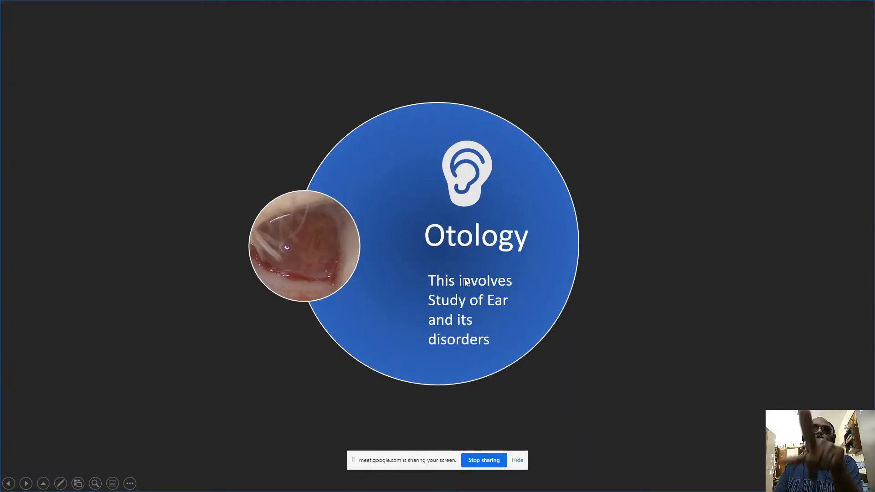
{"action": "left_click", "coordinate": [484, 298]}
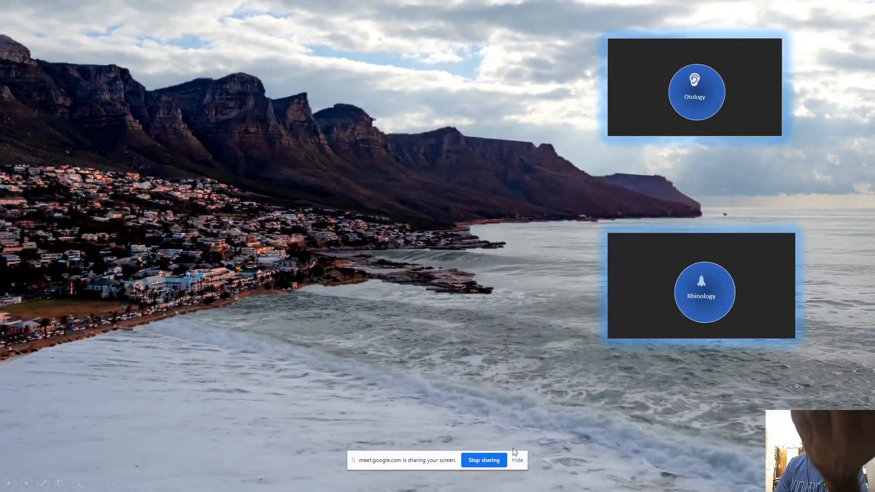
Step: Present the Rhinology section from the home slide, revisit the Otology section and return to the home slide
{"action": "left_click", "coordinate": [693, 310]}
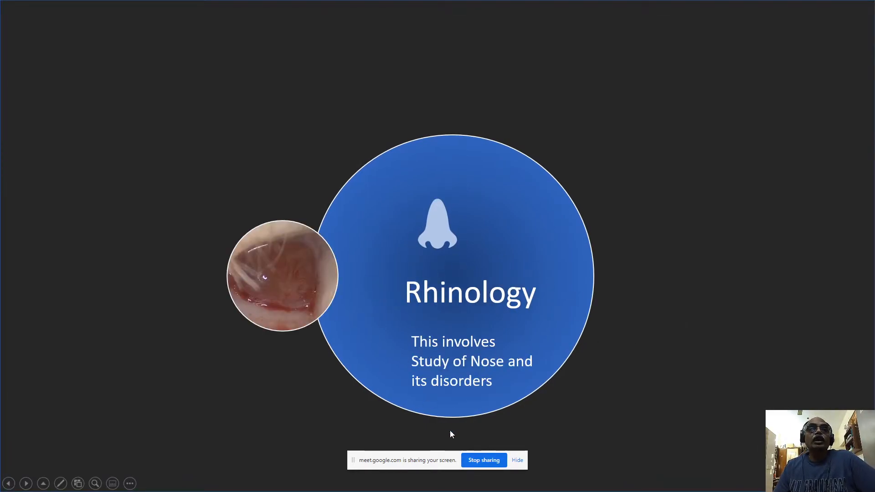
{"action": "left_click", "coordinate": [575, 346]}
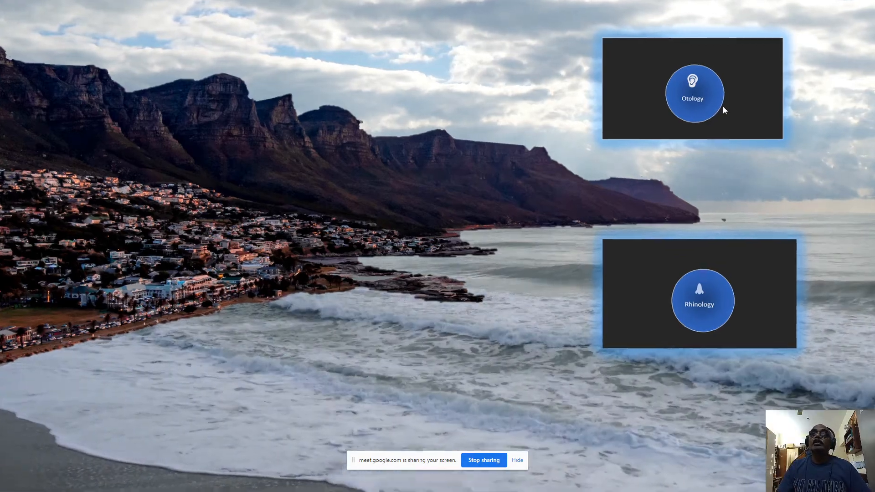
{"action": "left_click", "coordinate": [722, 109]}
{"action": "left_click", "coordinate": [503, 350]}
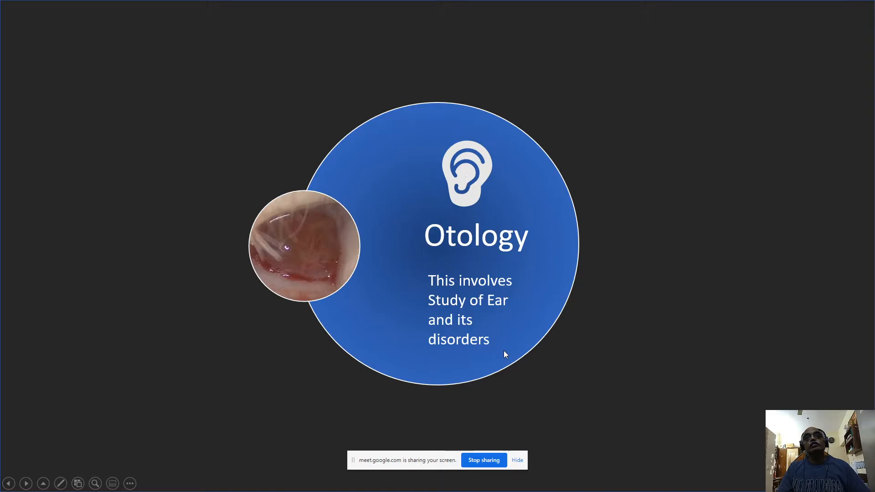
{"action": "left_click", "coordinate": [504, 354]}
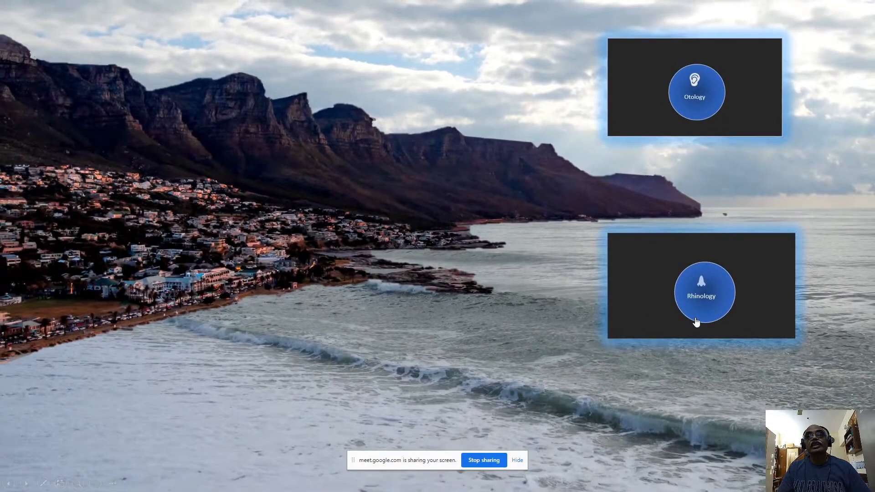
Step: Present the Rhinology section again from the home slide, including its description slide, and return to the home slide
{"action": "left_click", "coordinate": [694, 319]}
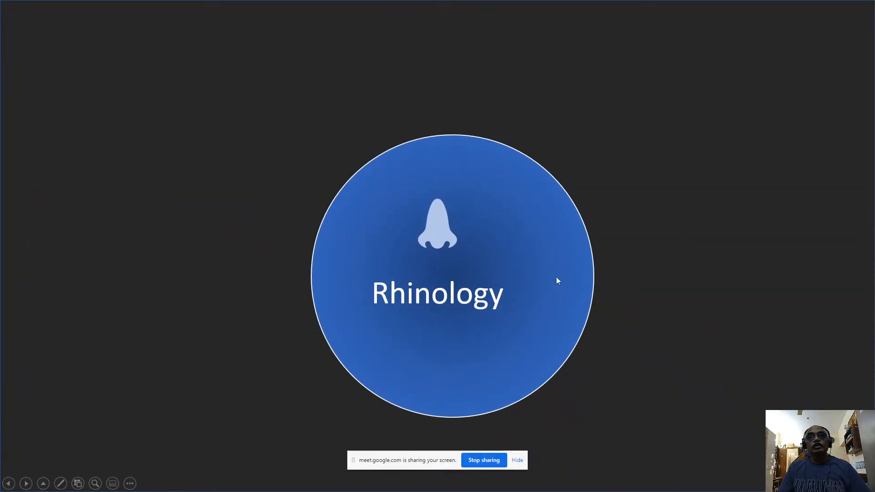
{"action": "left_click", "coordinate": [485, 379]}
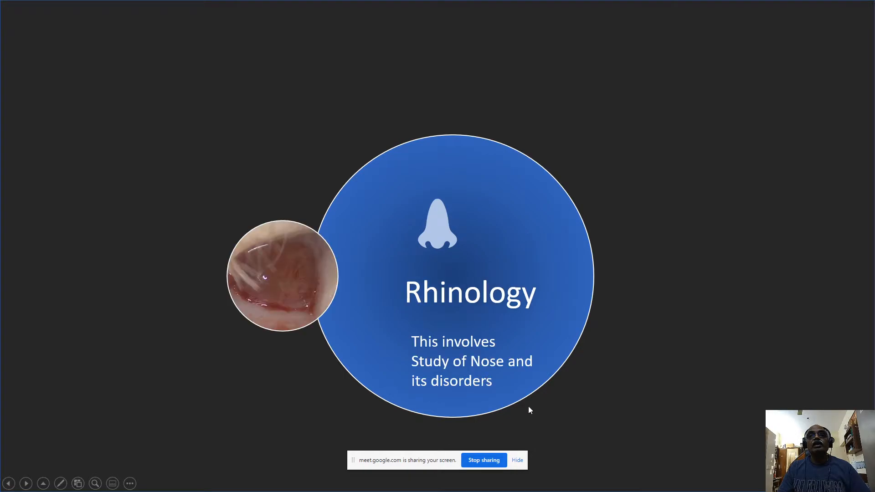
{"action": "left_click", "coordinate": [561, 260]}
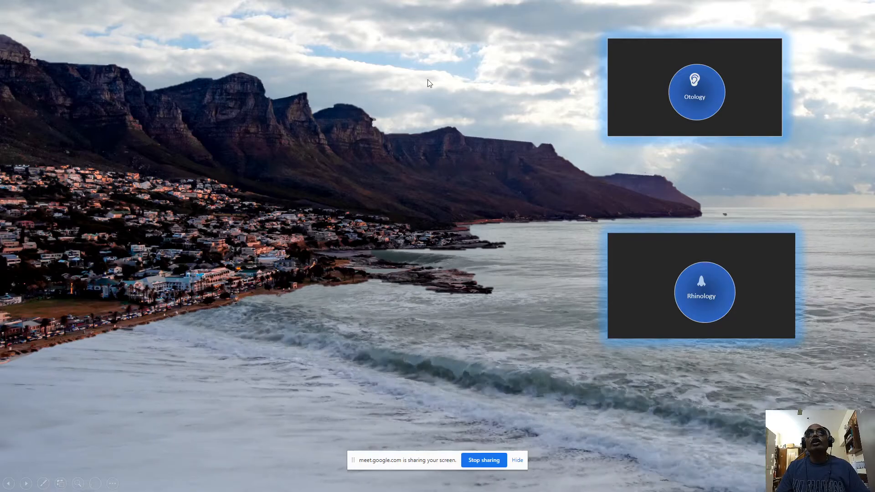
Step: End the slide show and close the prezi presentation
{"action": "left_click", "coordinate": [411, 17]}
{"action": "left_click", "coordinate": [626, 172]}
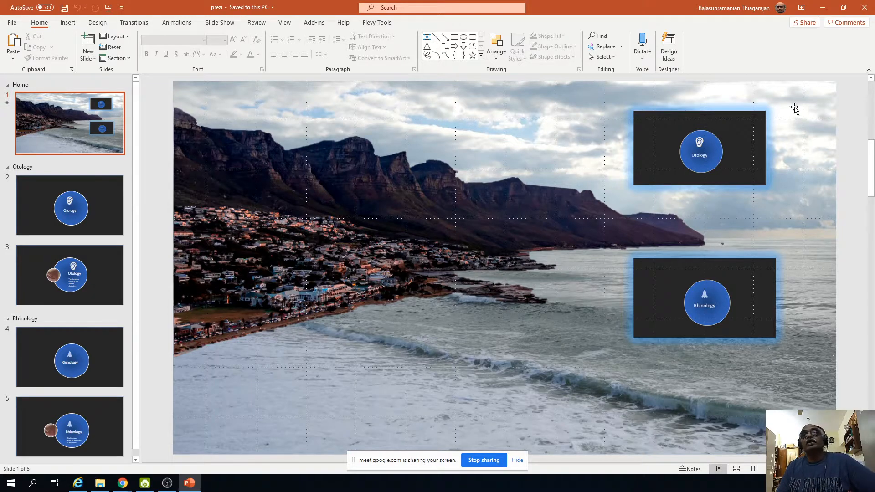
{"action": "left_click", "coordinate": [868, 12]}
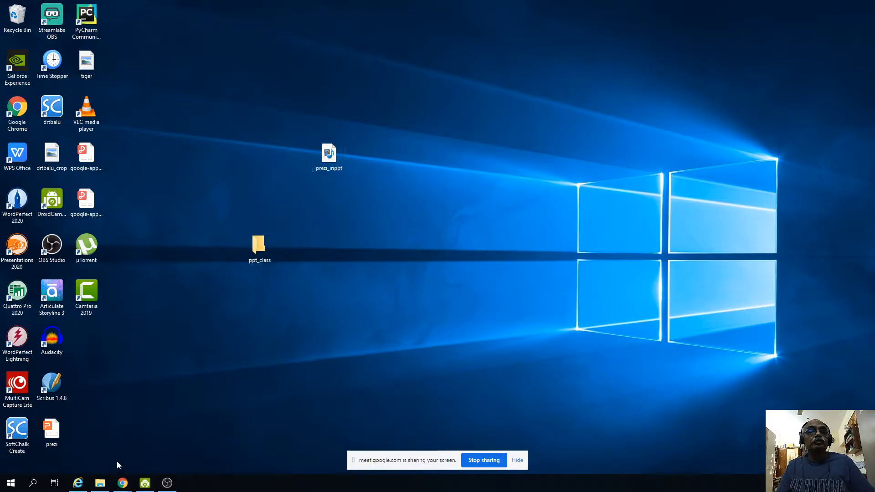
Step: Switch to the Google Meet session in Chrome, admit the two waiting participants and minimize the browser to show the desktop
{"action": "mouse_move", "coordinate": [122, 482]}
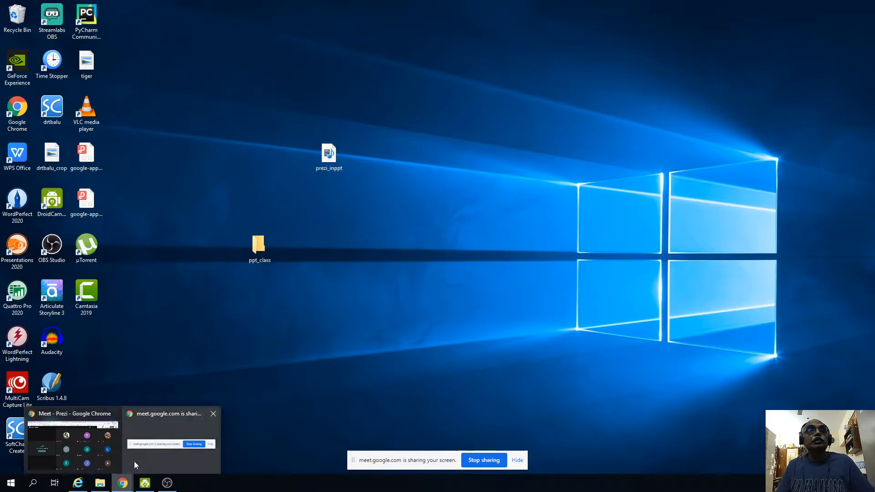
{"action": "left_click", "coordinate": [96, 456]}
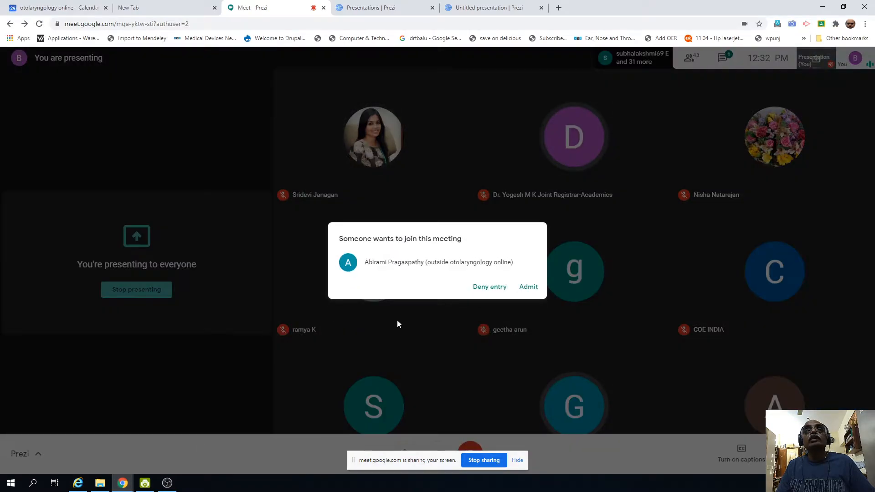
{"action": "left_click", "coordinate": [530, 288]}
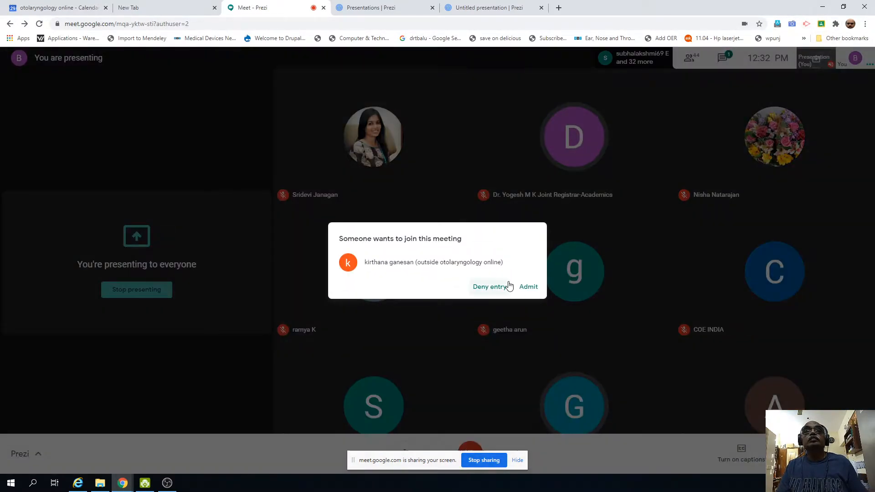
{"action": "left_click", "coordinate": [528, 287]}
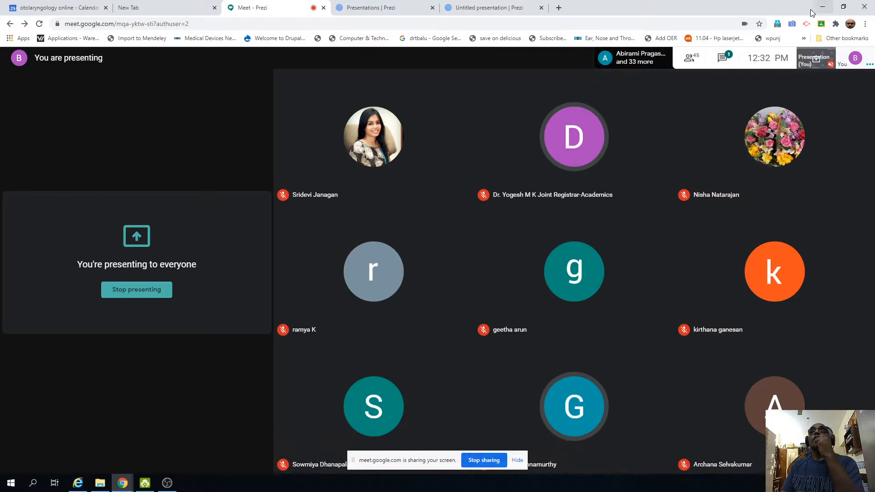
{"action": "left_click", "coordinate": [823, 7]}
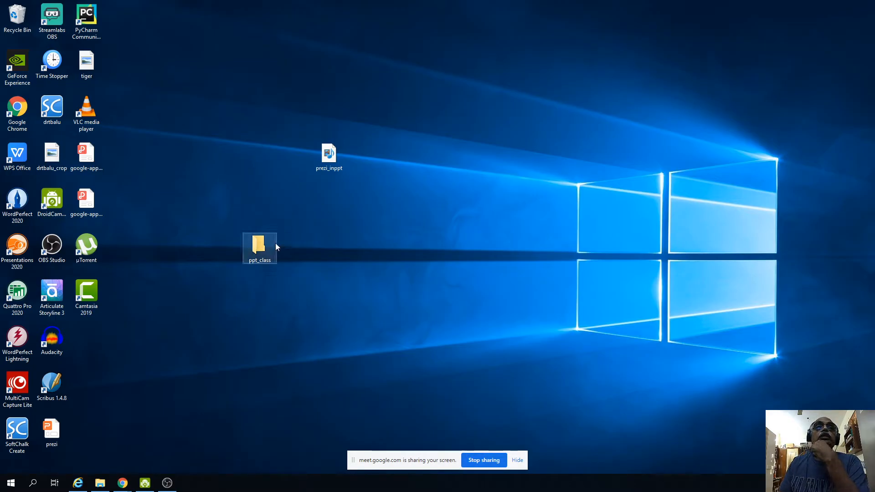
Step: Open the prezi_inppt video from the desktop with VLC media player
{"action": "left_click", "coordinate": [327, 158]}
{"action": "right_click", "coordinate": [326, 157]}
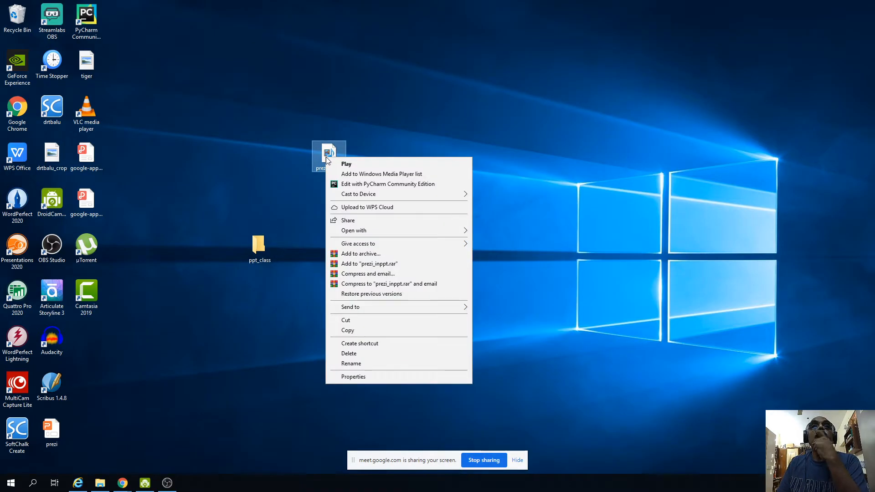
{"action": "mouse_move", "coordinate": [451, 230]}
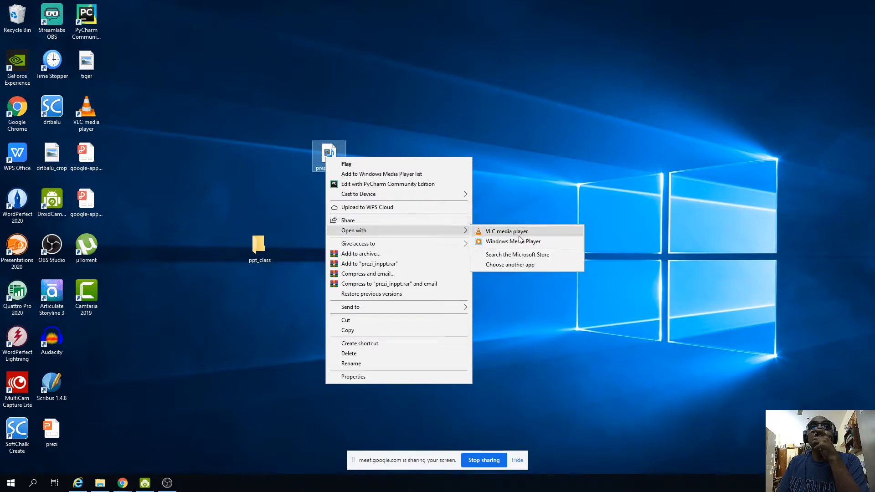
{"action": "left_click", "coordinate": [503, 231]}
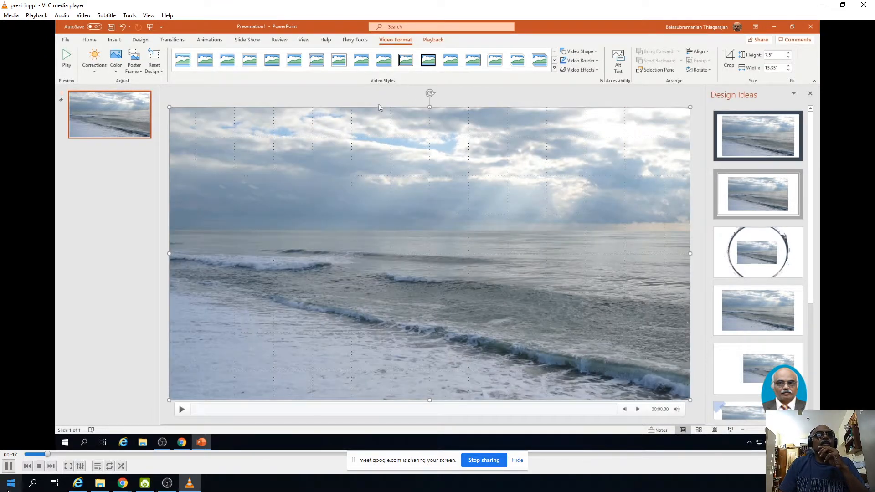
Step: Pause the video at 0:47 and admit the waiting participant in the Google Meet session
{"action": "left_click", "coordinate": [9, 466]}
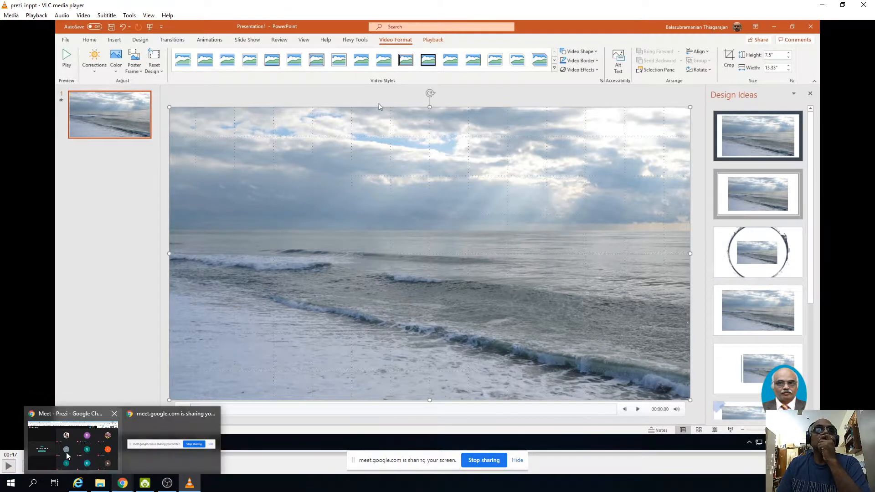
{"action": "left_click", "coordinate": [67, 455]}
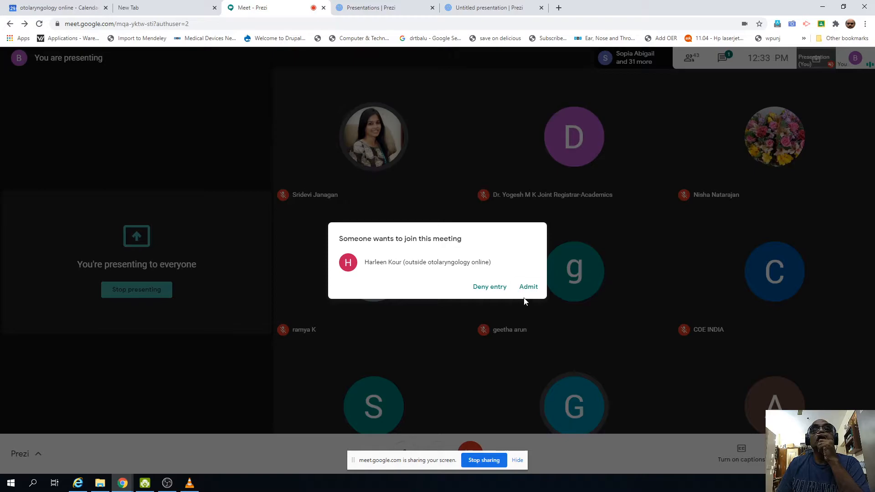
{"action": "left_click", "coordinate": [529, 287]}
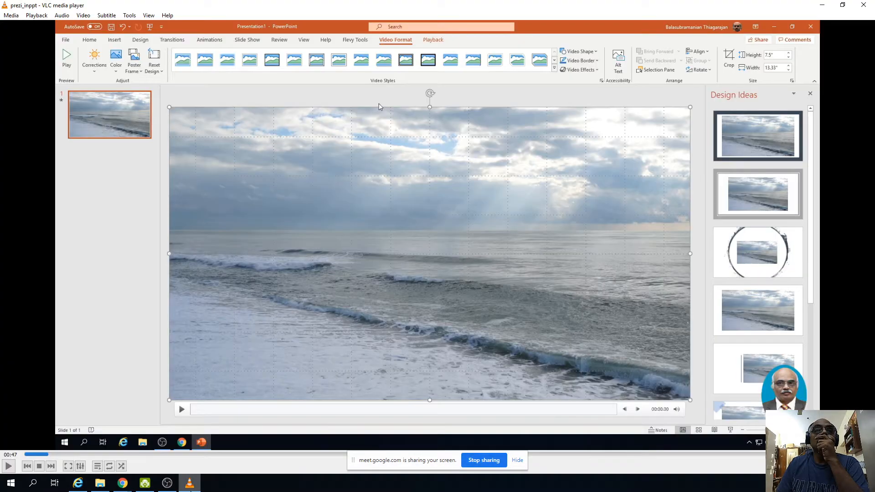
Step: Return to VLC and play the part on automatic start and looping of the background video, pausing at 1:13 before resuming
{"action": "left_click", "coordinate": [189, 483]}
{"action": "left_click", "coordinate": [8, 466]}
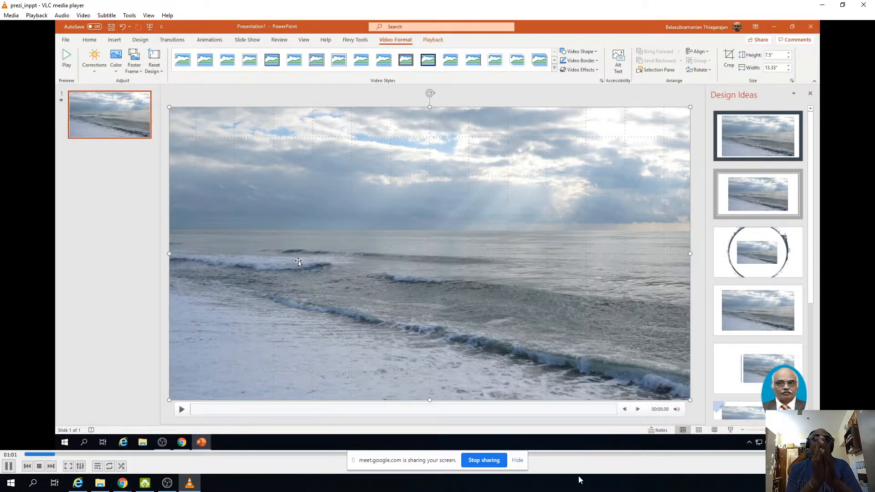
{"action": "left_click", "coordinate": [434, 41]}
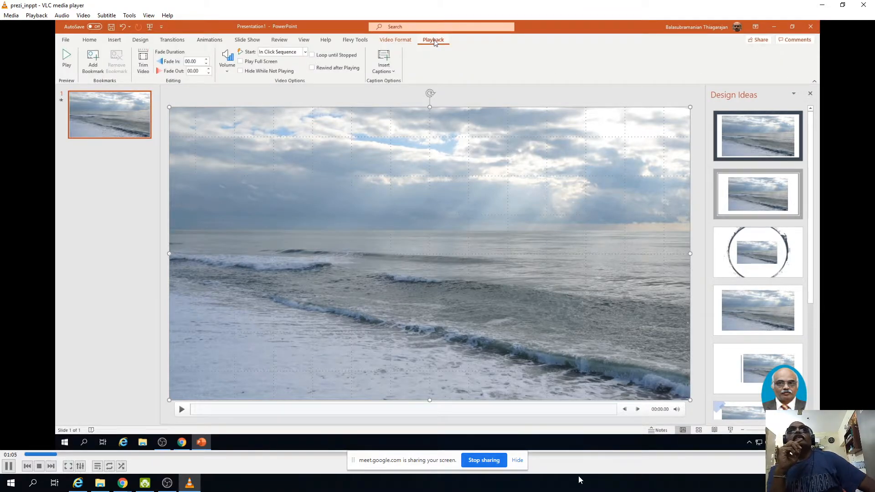
{"action": "left_click", "coordinate": [305, 52]}
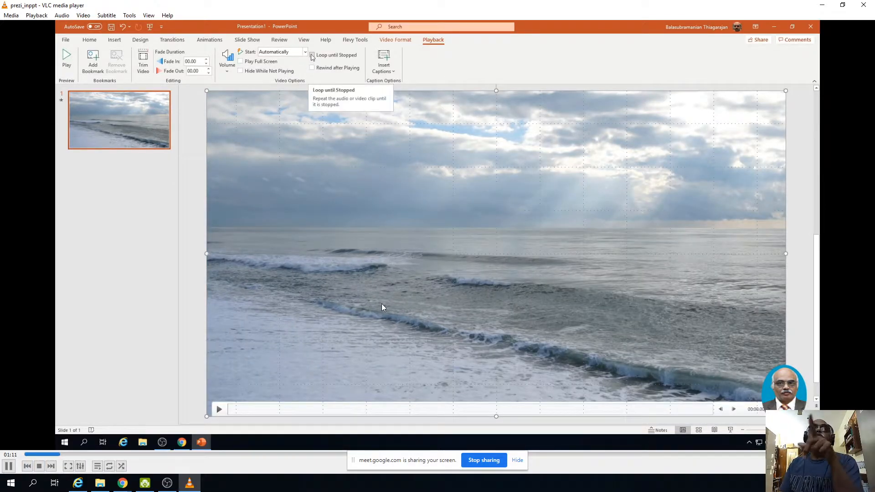
{"action": "left_click", "coordinate": [9, 466]}
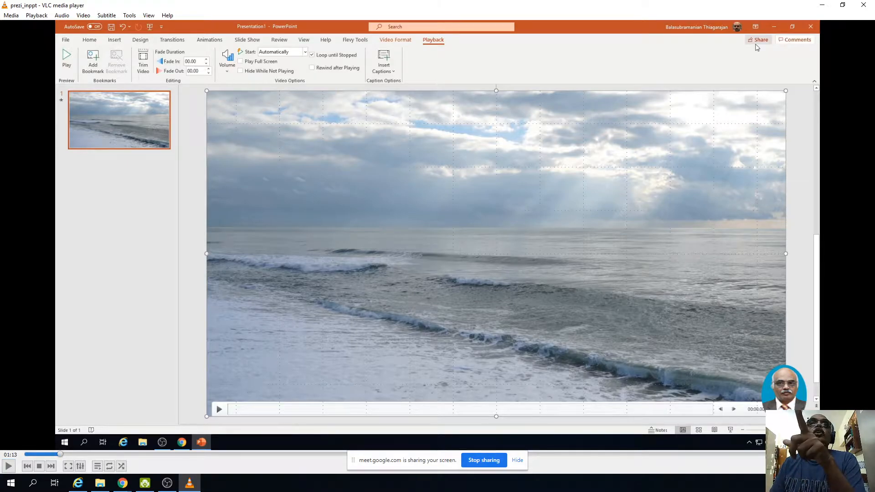
{"action": "left_click", "coordinate": [9, 465]}
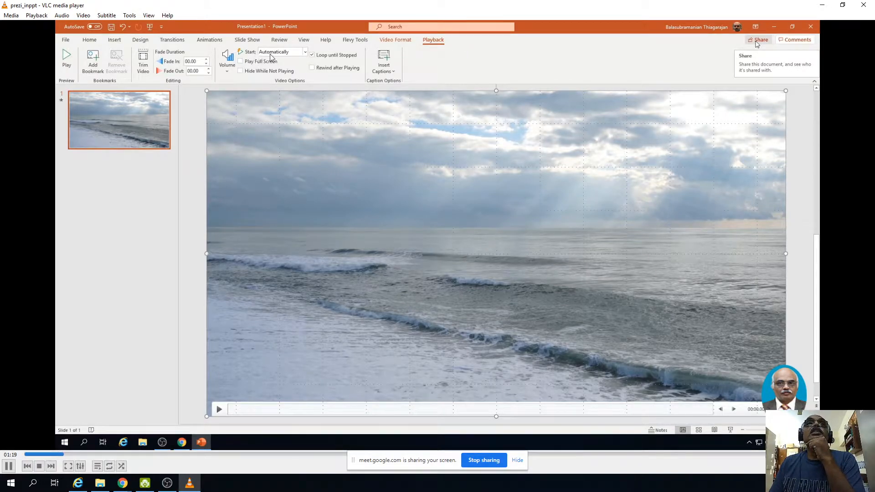
Step: Pause the video at 1:21 to admit the waiting participant in Google Meet, and resume playback in VLC
{"action": "left_click", "coordinate": [8, 466]}
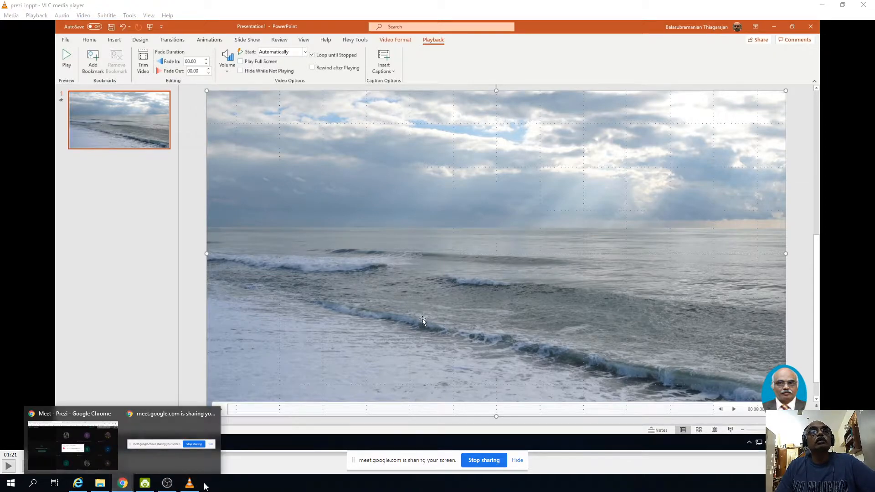
{"action": "left_click", "coordinate": [97, 459]}
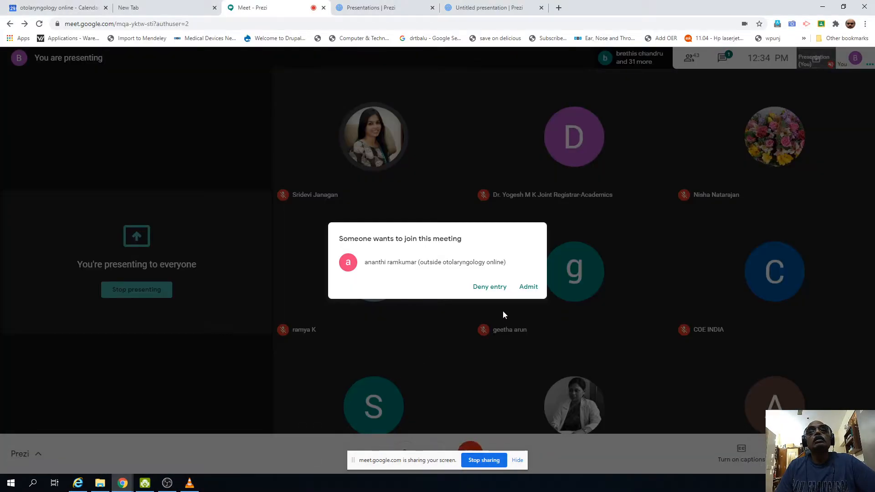
{"action": "left_click", "coordinate": [527, 288]}
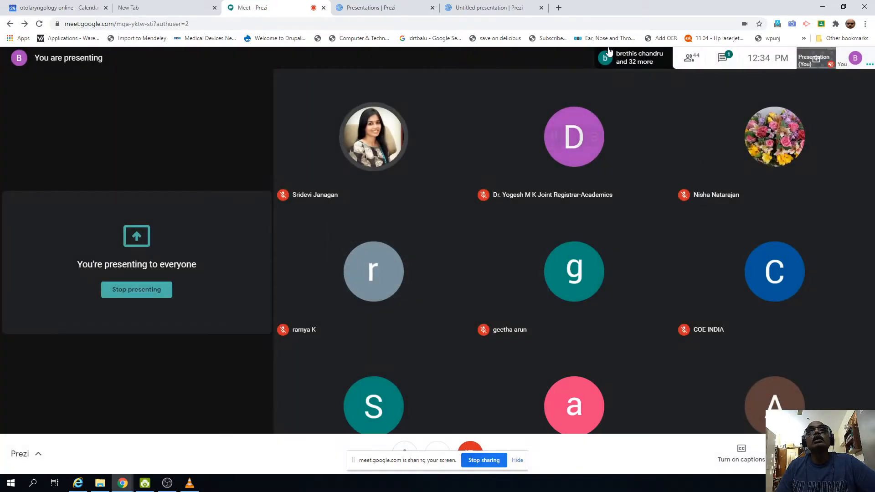
{"action": "left_click", "coordinate": [189, 483]}
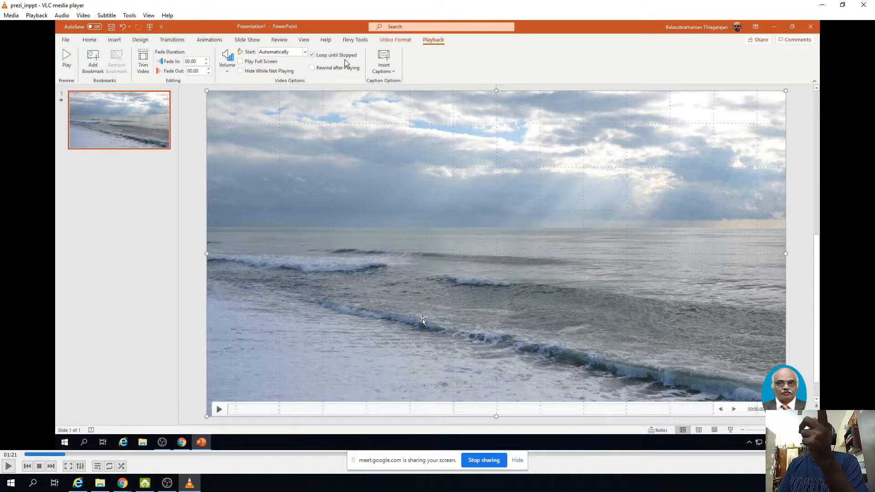
{"action": "left_click", "coordinate": [8, 465]}
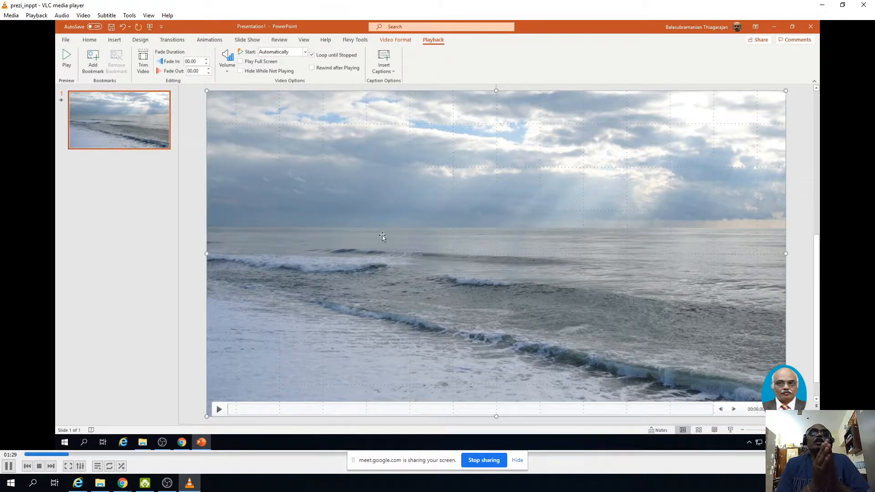
Step: Pause the video at 1:31 and switch to Google Meet to admit the next waiting participant
{"action": "left_click", "coordinate": [8, 466]}
{"action": "mouse_move", "coordinate": [124, 488]}
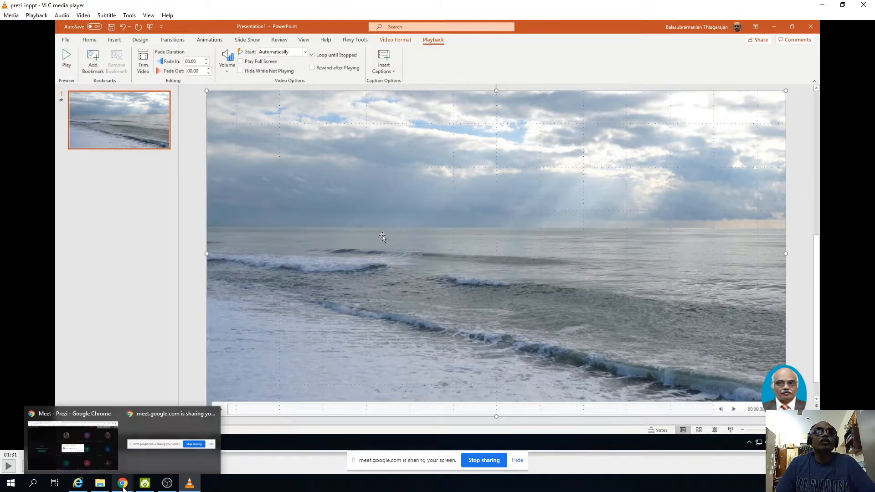
{"action": "left_click", "coordinate": [69, 468]}
{"action": "left_click", "coordinate": [527, 287]}
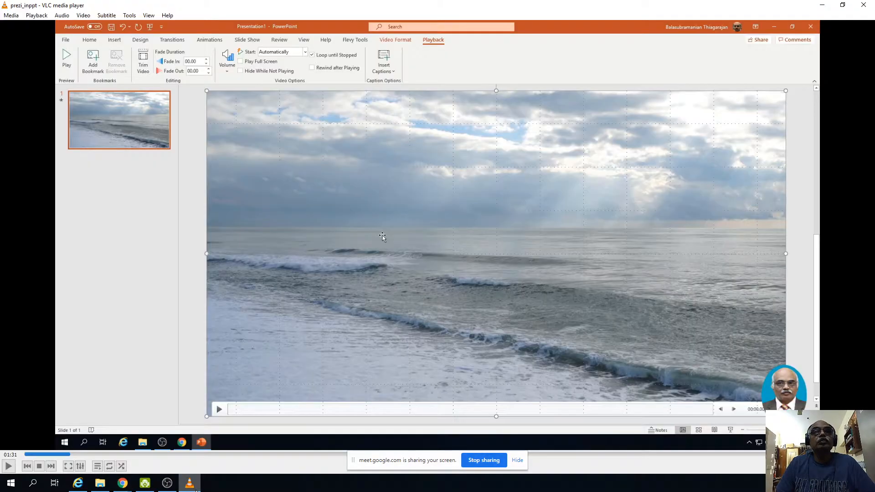
Step: Return to VLC and play the part on the inserted coastline picture, pausing at 1:45 for explanation before resuming
{"action": "left_click", "coordinate": [189, 483]}
{"action": "left_click", "coordinate": [8, 465]}
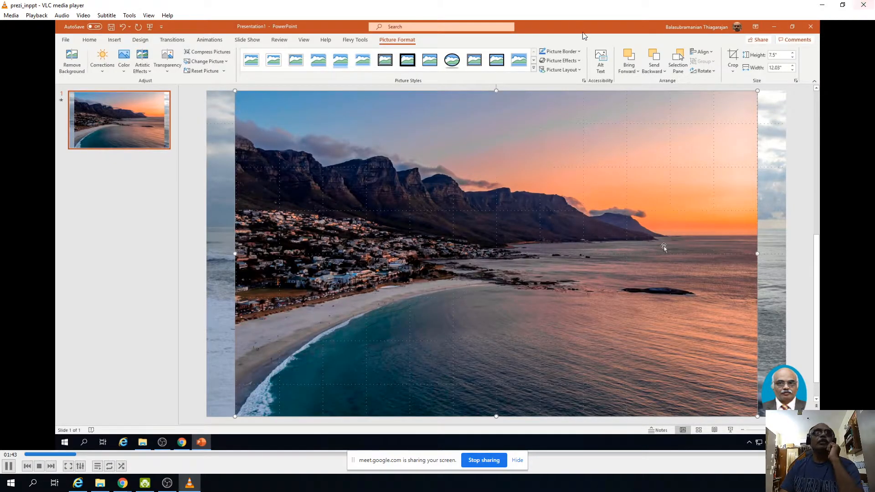
{"action": "left_click", "coordinate": [9, 466]}
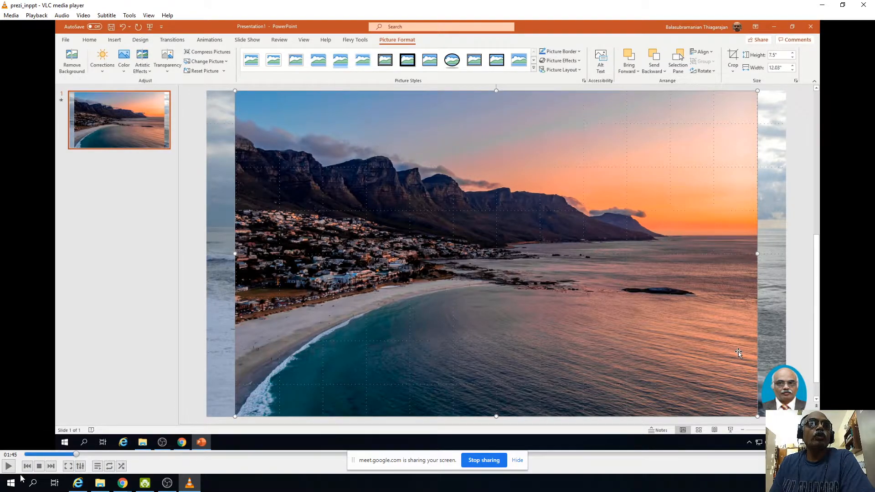
{"action": "left_click", "coordinate": [9, 467]}
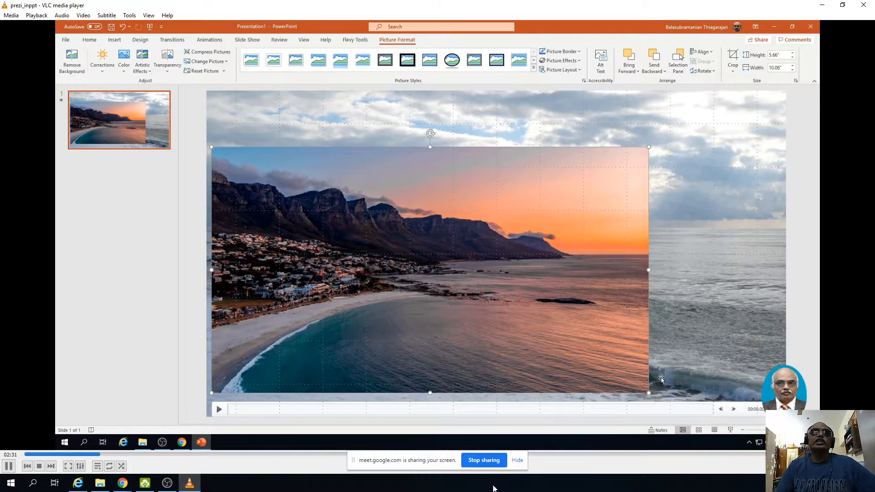
Step: Pause the video at 2:34 to admit the waiting participant in Google Meet, and continue the picture-resizing part in VLC
{"action": "left_click", "coordinate": [8, 466]}
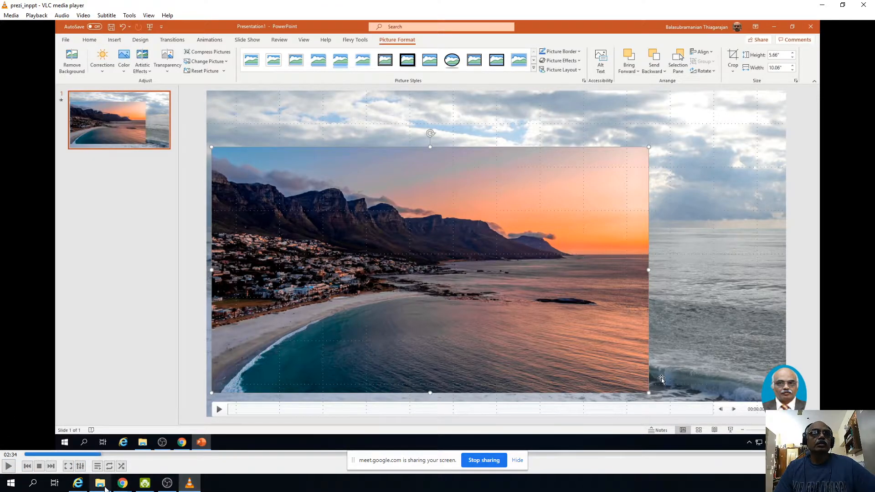
{"action": "mouse_move", "coordinate": [125, 489]}
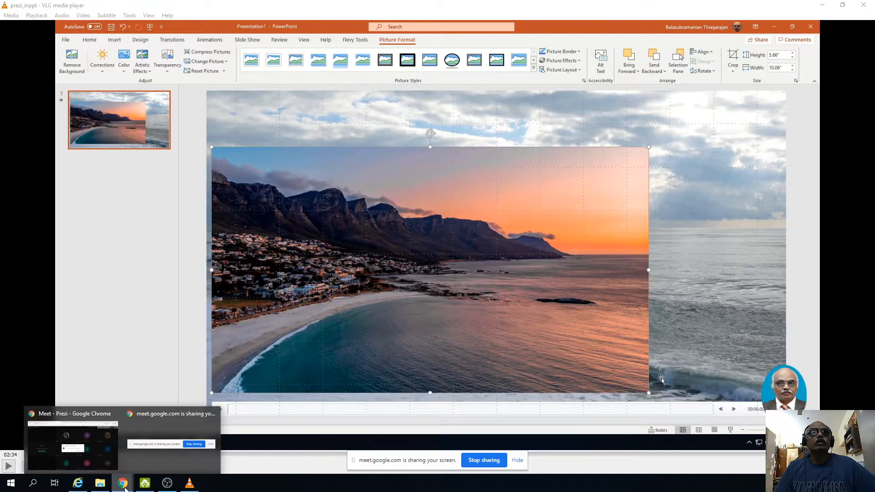
{"action": "left_click", "coordinate": [89, 457]}
{"action": "left_click", "coordinate": [534, 294]}
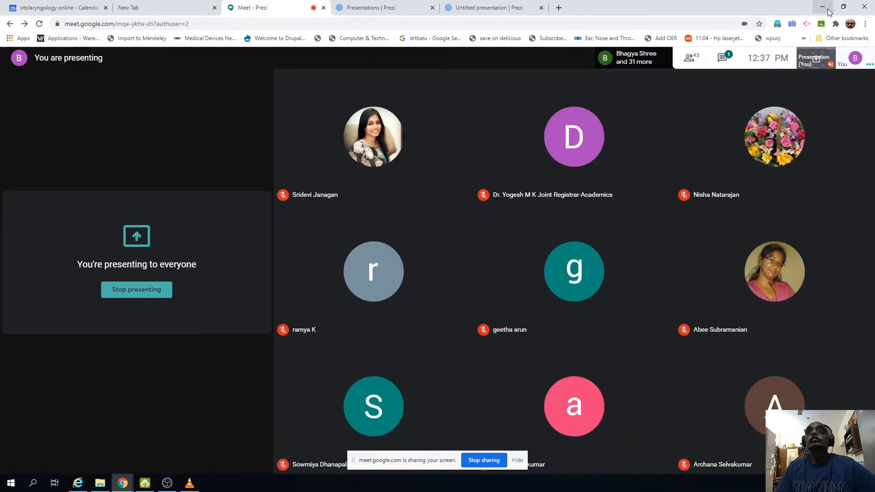
{"action": "left_click", "coordinate": [189, 483]}
{"action": "left_click", "coordinate": [8, 466]}
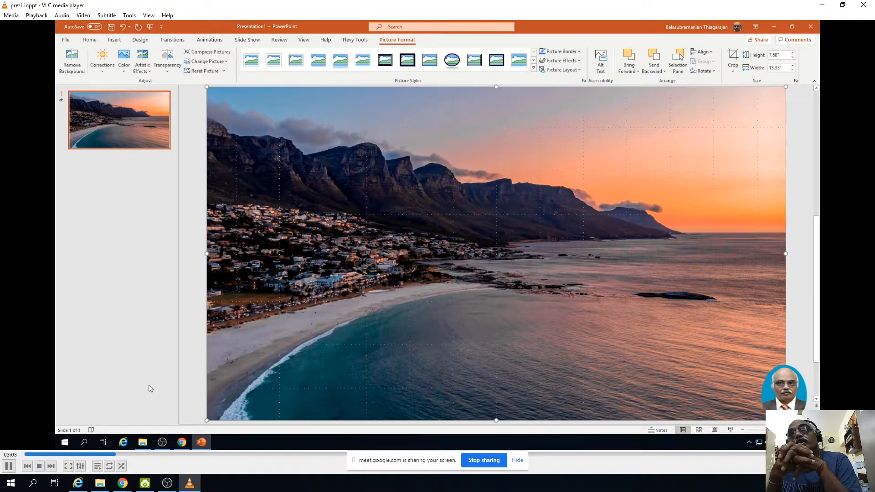
Step: Start the background removal on the coastline picture in the tutorial, and rewind the video slightly to replay that part
{"action": "left_click", "coordinate": [61, 61]}
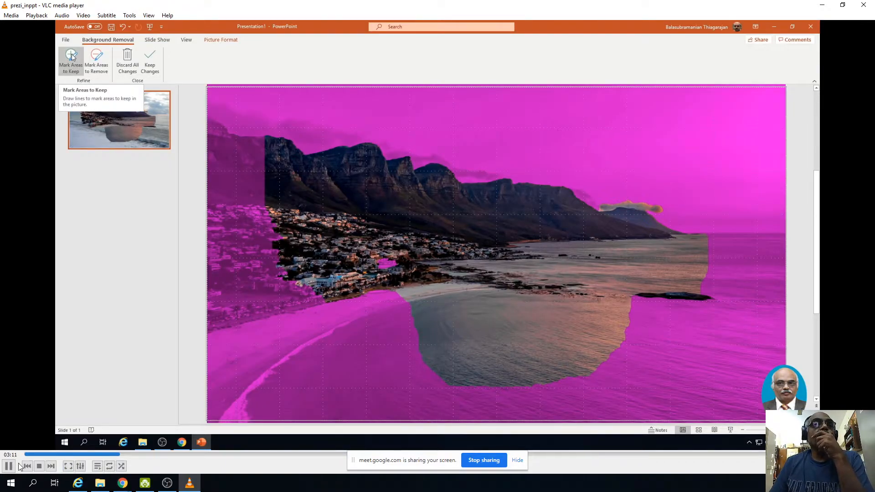
{"action": "left_click", "coordinate": [113, 454]}
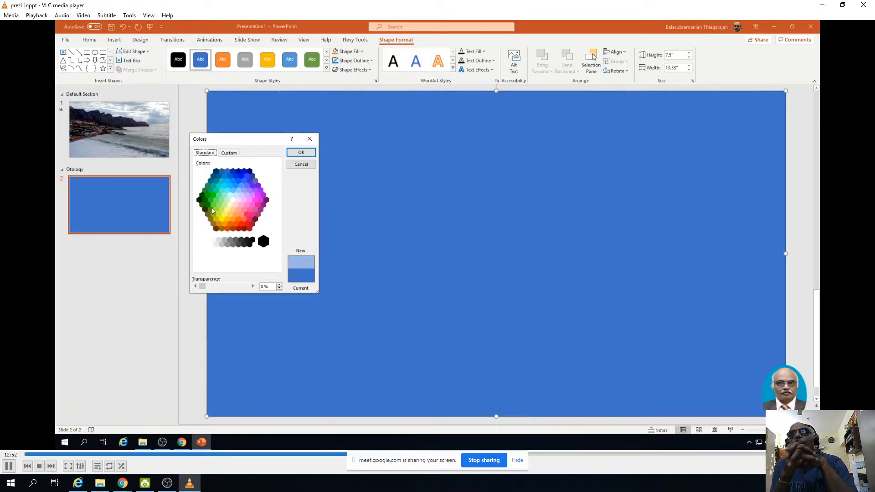
Step: Recolour the rectangle covering the Otology slide with a muted violet, and change its fill to the theme colour Blue-Gray, Text 2
{"action": "left_click", "coordinate": [255, 181]}
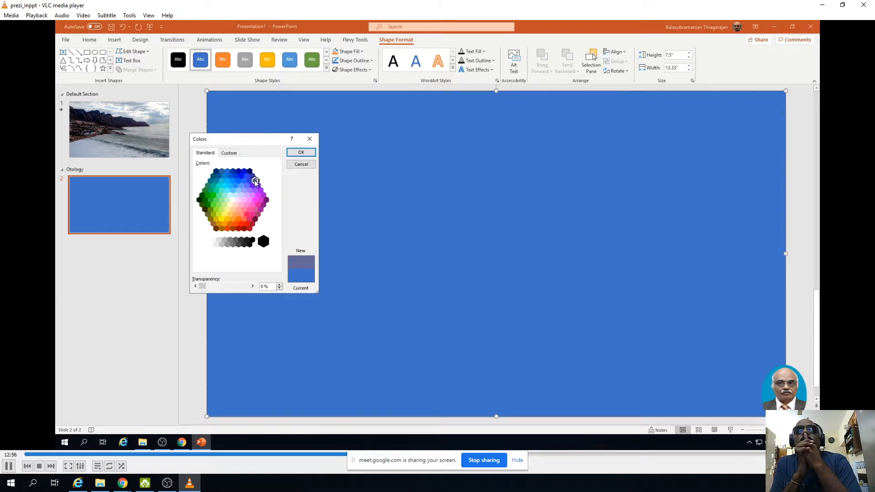
{"action": "left_click", "coordinate": [301, 152]}
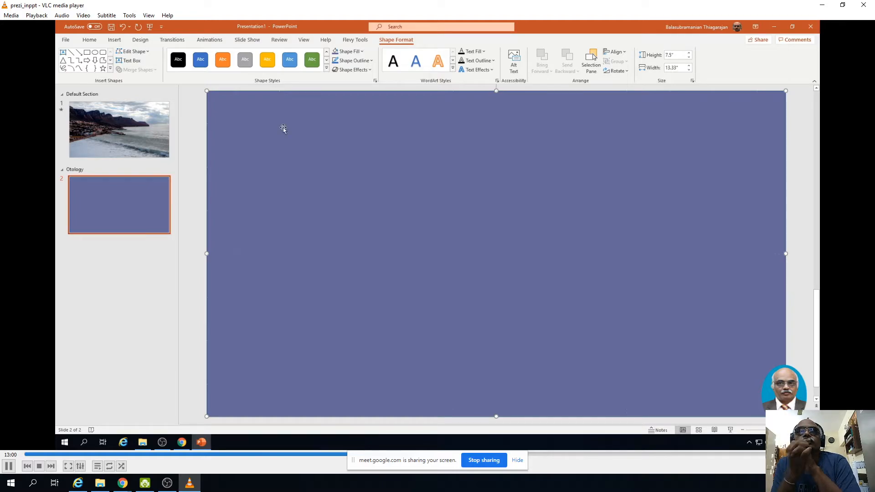
{"action": "left_click", "coordinate": [349, 52]}
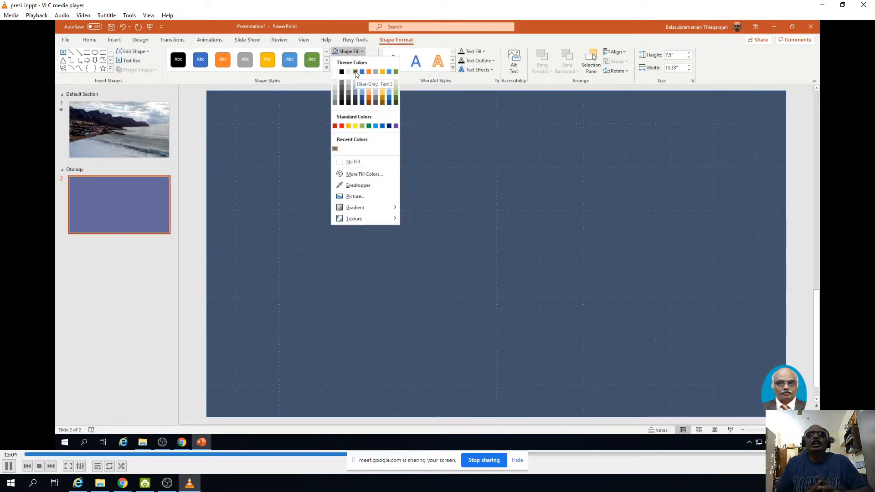
{"action": "left_click", "coordinate": [356, 72]}
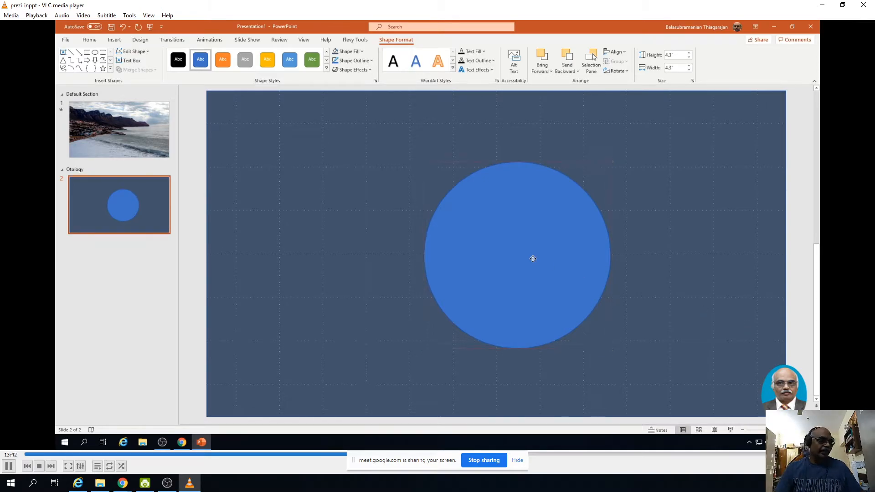
Step: Pause the tutorial at 13:44, with the circle placed on the Otology slide, and resume playback
{"action": "left_click", "coordinate": [8, 466]}
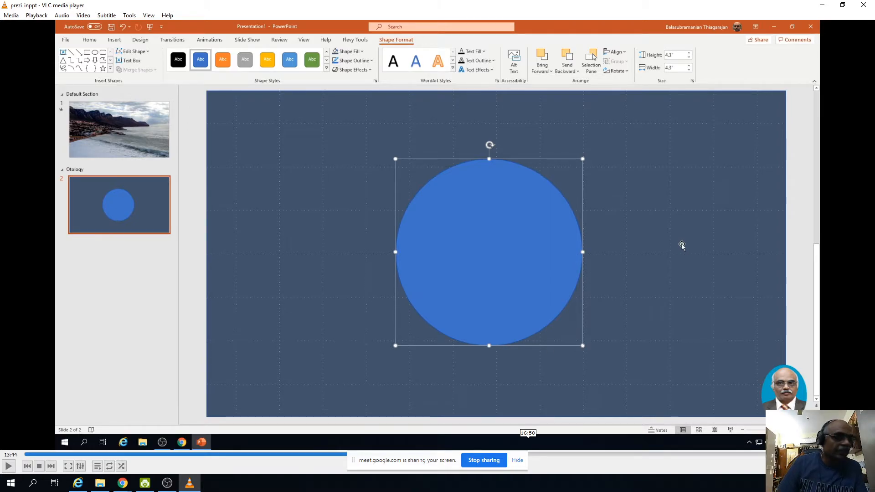
{"action": "left_click", "coordinate": [8, 466]}
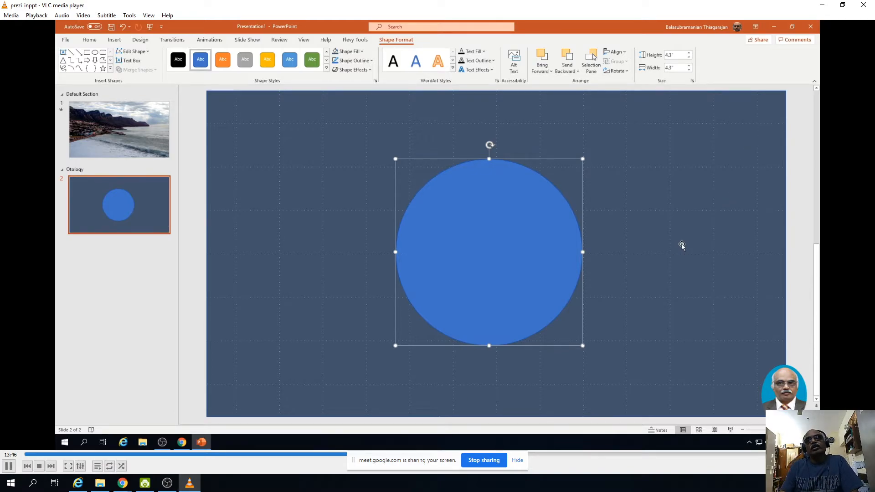
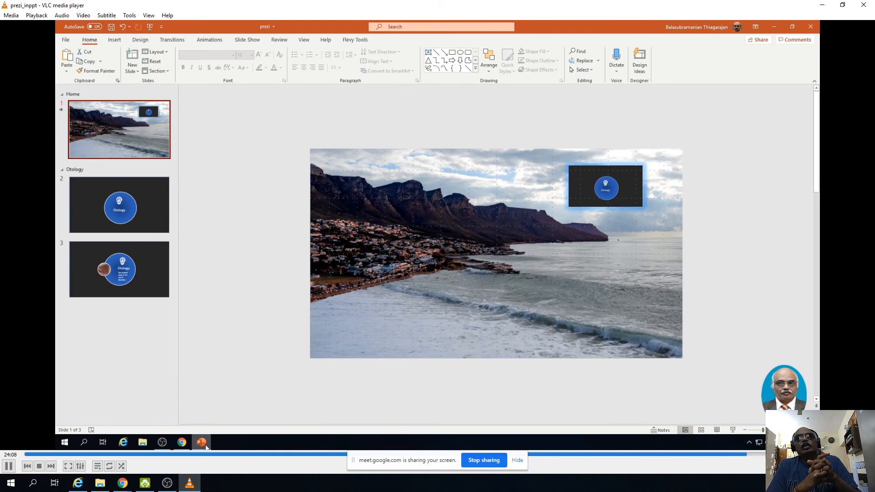
Step: Add a new section below slide 3 and name it Rhinology
{"action": "right_click", "coordinate": [122, 305]}
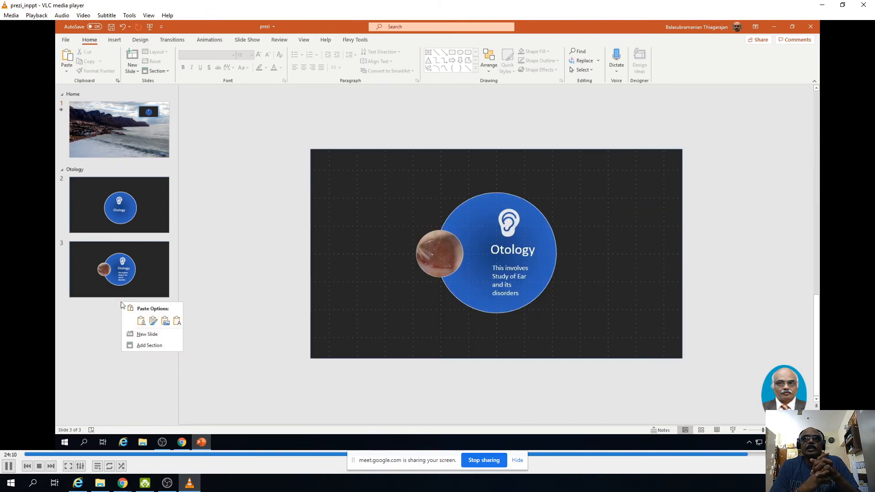
{"action": "left_click", "coordinate": [149, 349]}
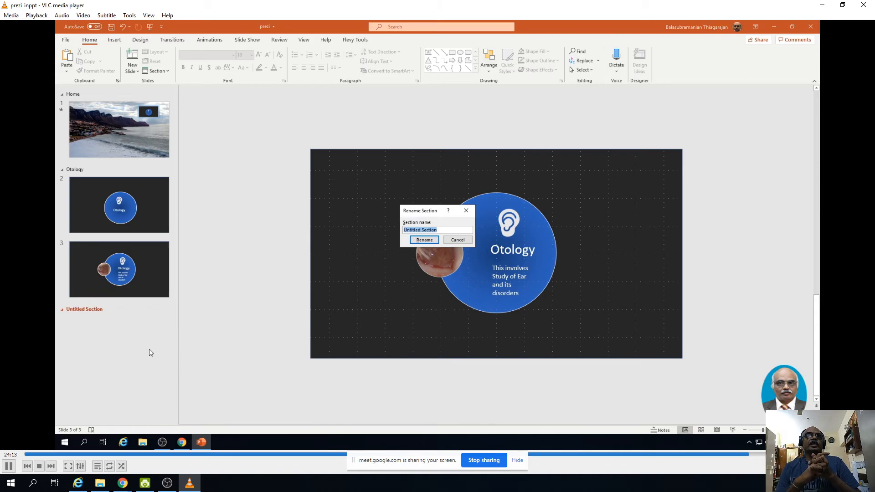
{"action": "left_click", "coordinate": [100, 309]}
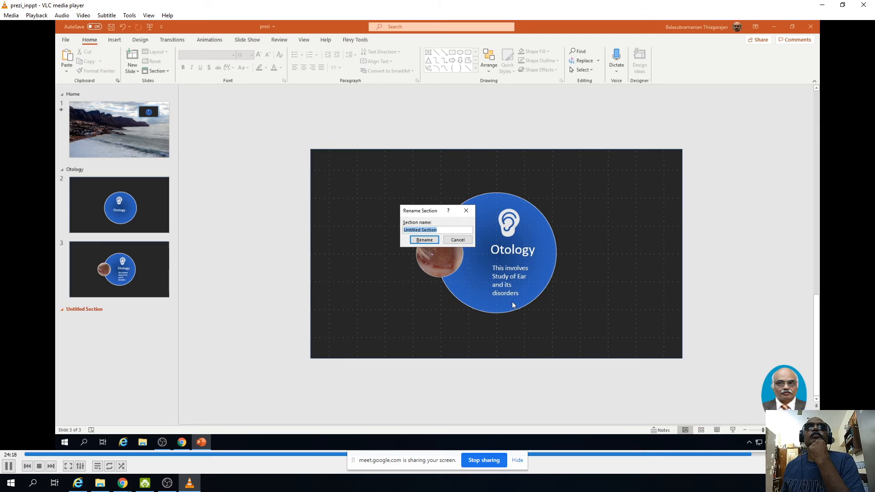
{"action": "type", "text": "R"}
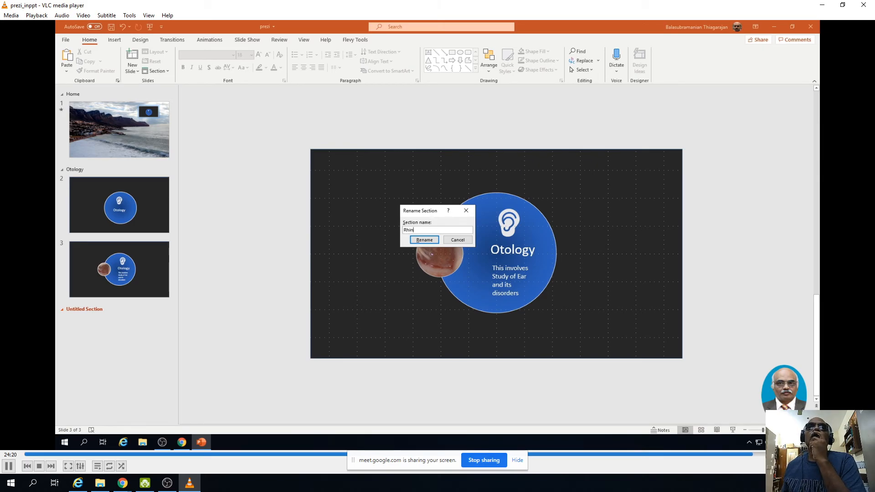
{"action": "type", "text": "hinology"}
{"action": "left_click", "coordinate": [424, 240]}
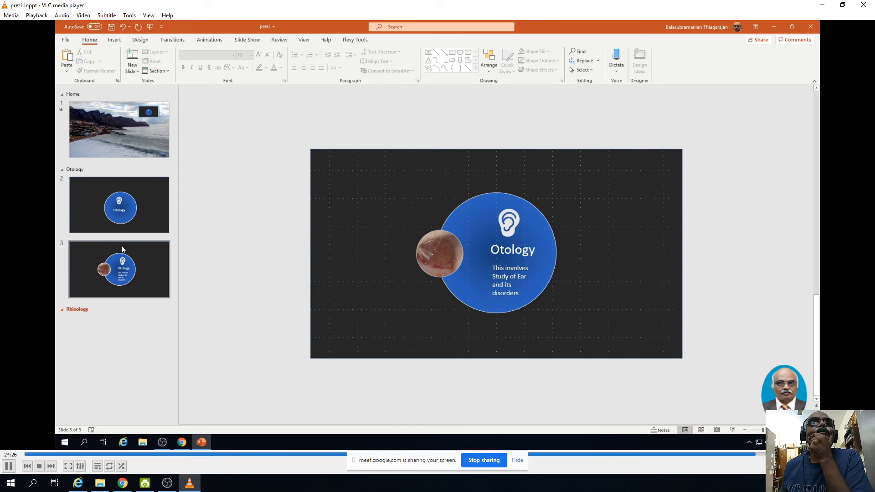
Step: Copy slide 2 from the Otology section, paste it into the Rhinology section with the destination theme, and save the presentation
{"action": "left_click", "coordinate": [135, 224]}
{"action": "right_click", "coordinate": [135, 222]}
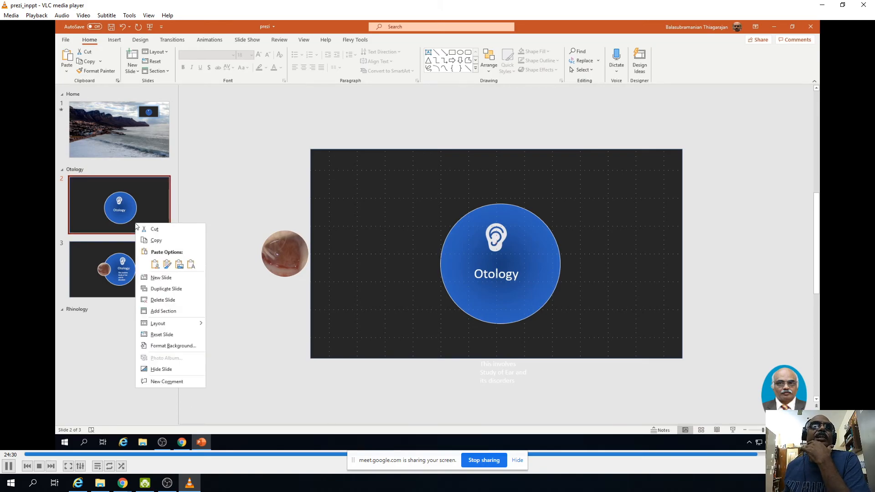
{"action": "left_click", "coordinate": [156, 241]}
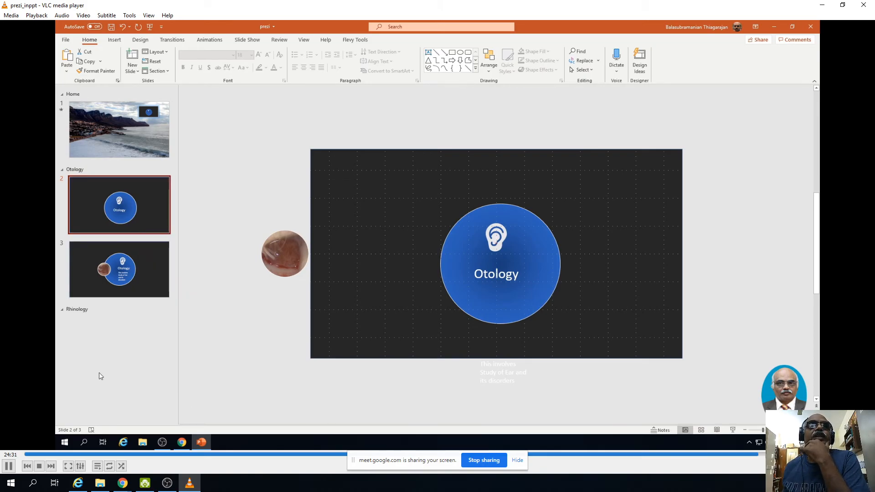
{"action": "right_click", "coordinate": [97, 341]}
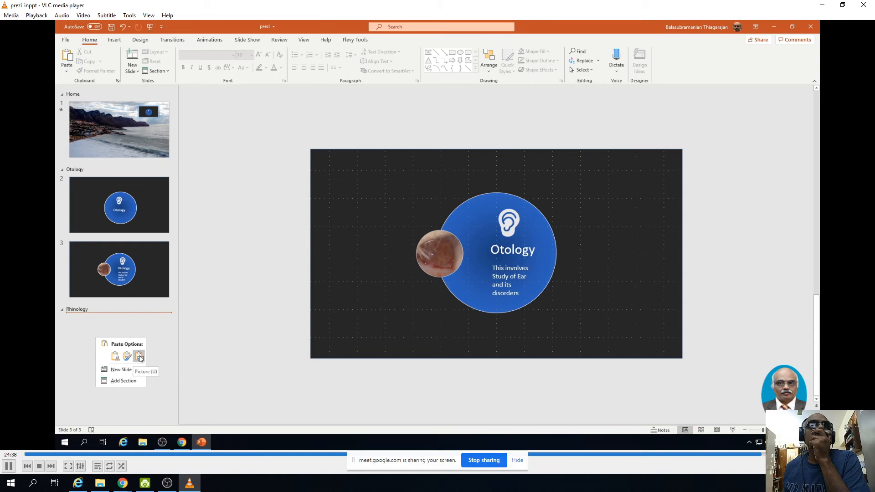
{"action": "left_click", "coordinate": [115, 356]}
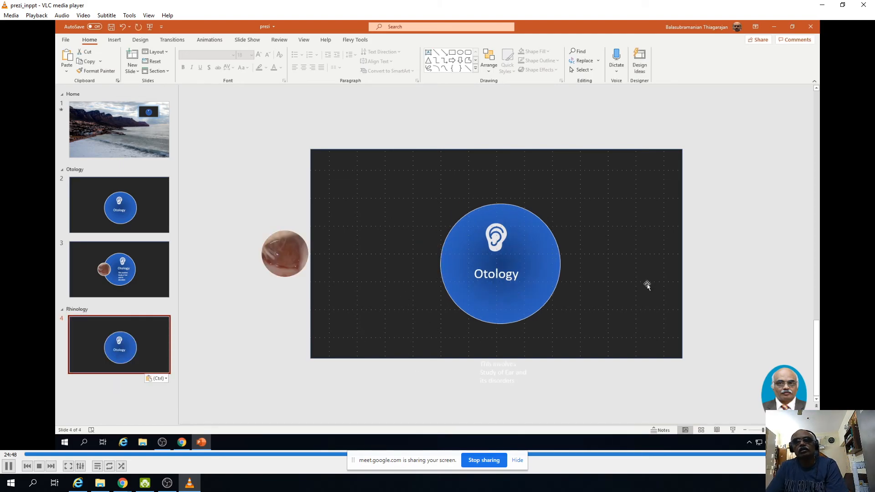
{"action": "key", "text": "ctrl+s"}
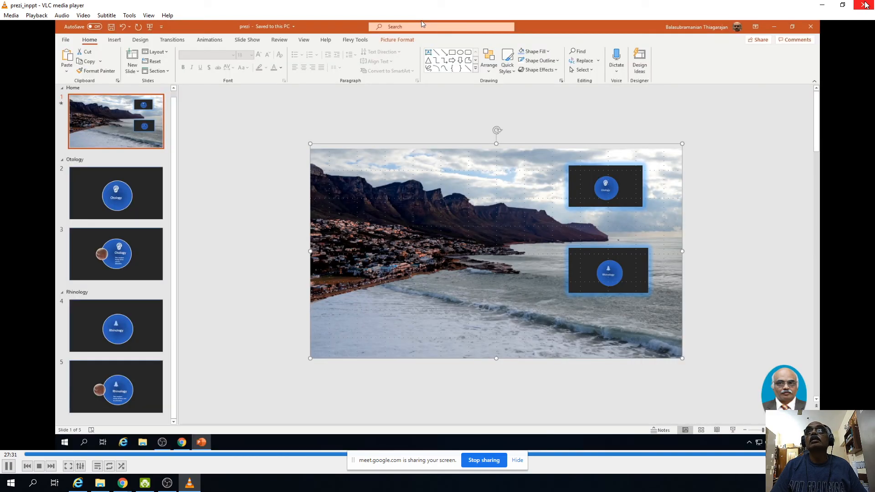
Step: Close the tutorial video in VLC, return to the Google Meet call, and bring up the OBS recording window
{"action": "left_click", "coordinate": [863, 4]}
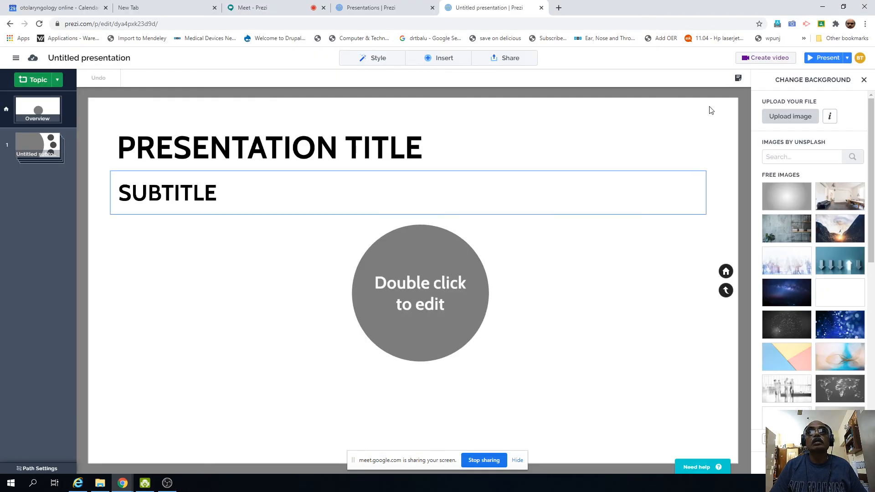
{"action": "left_click", "coordinate": [250, 11]}
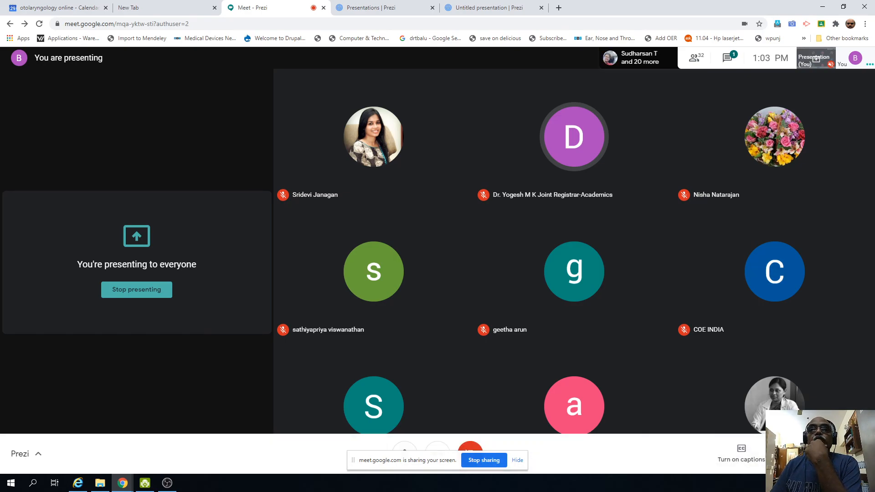
{"action": "left_click", "coordinate": [167, 482]}
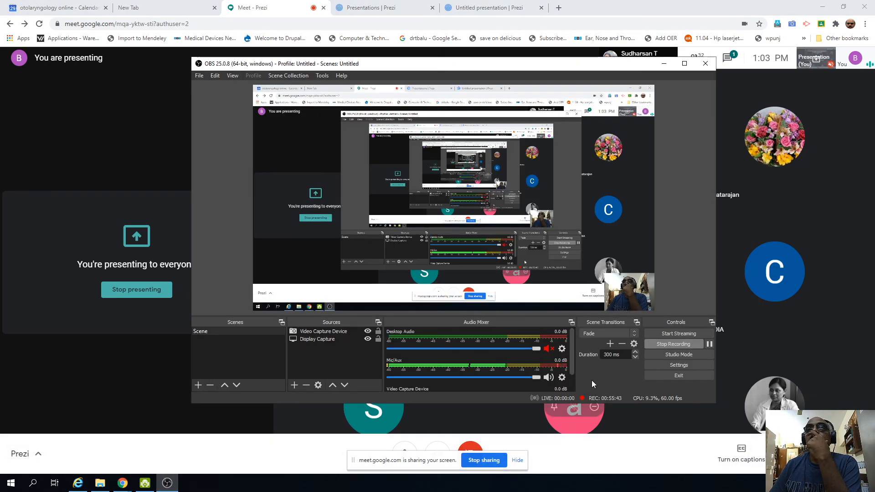